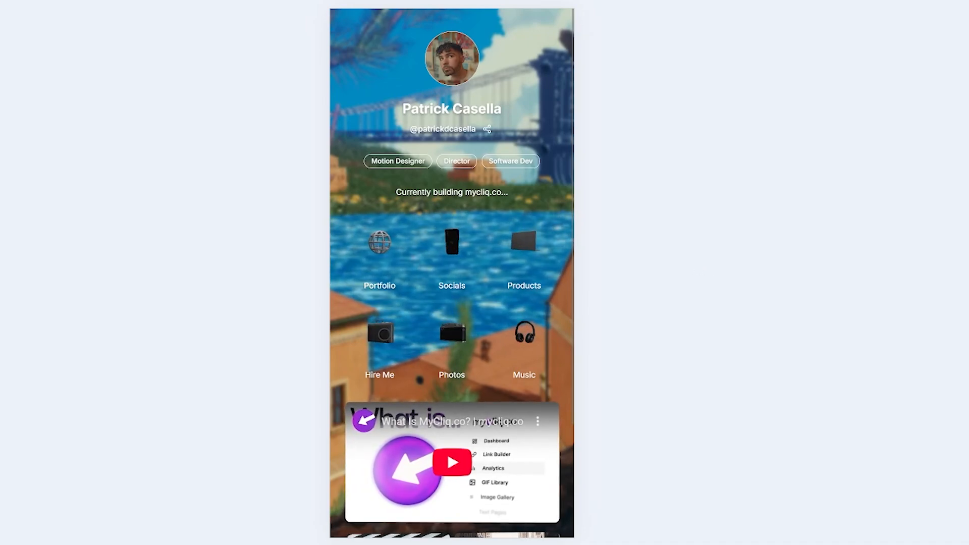
From the profile's Hire Me page, pick the Landing Page Design offer and open its Stripe checkout
{"action": "left_click", "coordinate": [379, 337]}
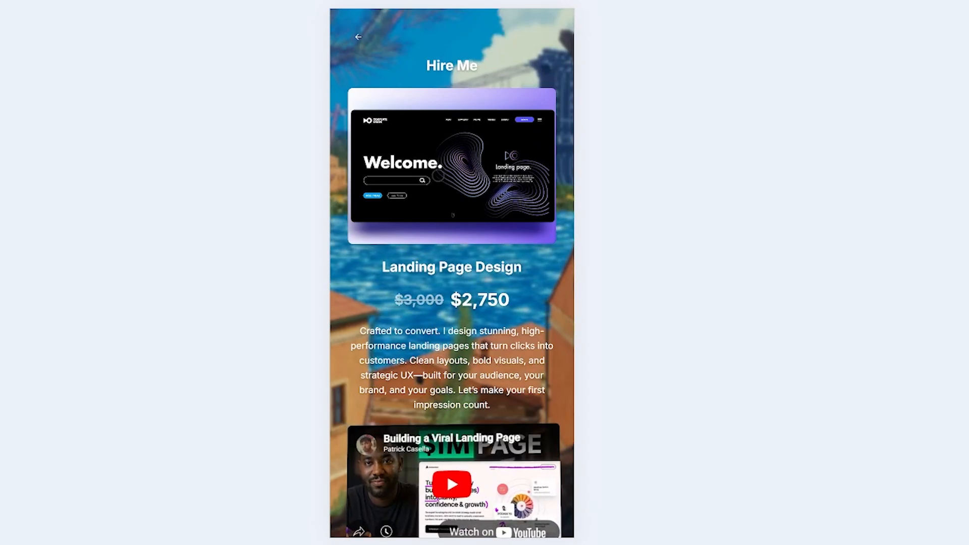
{"action": "scroll", "coordinate": [452, 272], "scroll_direction": "down", "scroll_amount": 5}
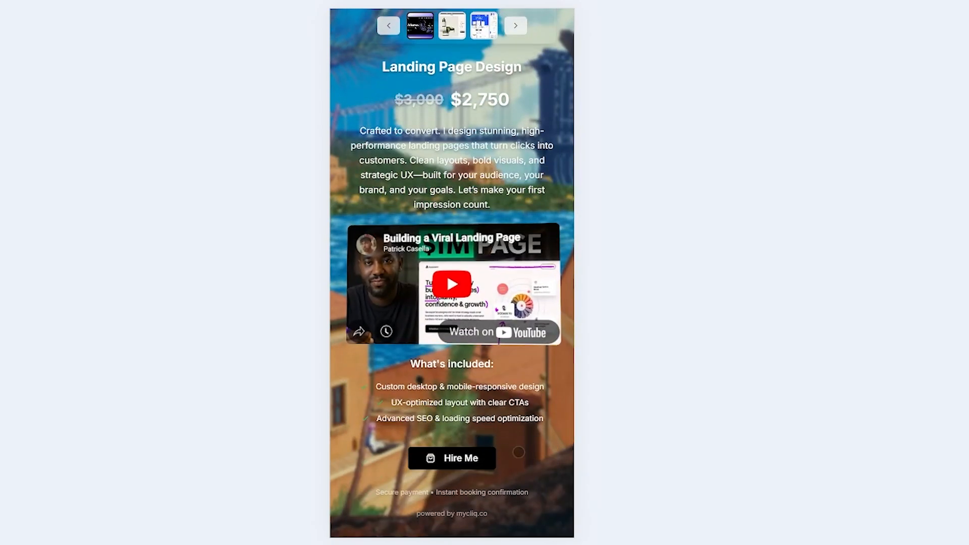
{"action": "left_click", "coordinate": [465, 462]}
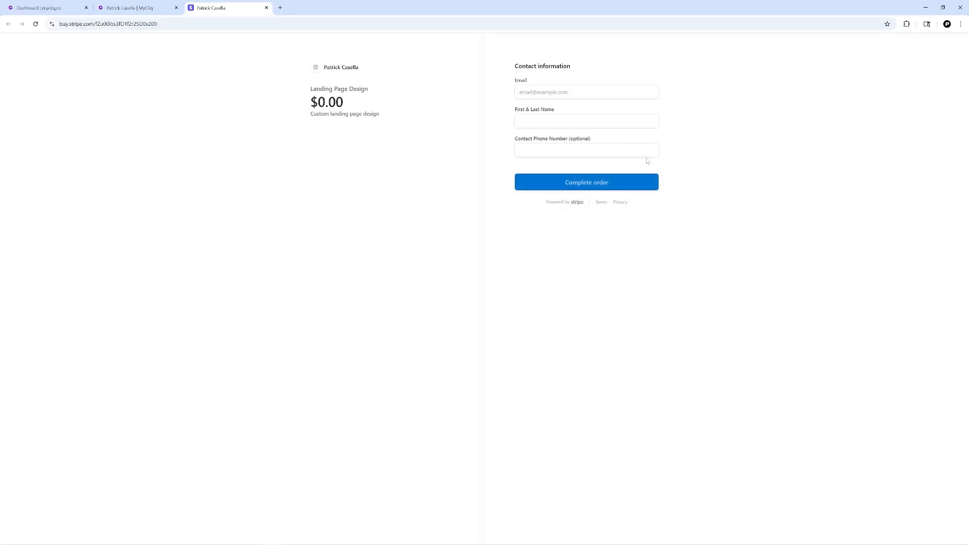
Close the checkout and profile preview, then scroll the dashboard Settings page down to Stripe Connect
{"action": "left_click", "coordinate": [267, 7]}
{"action": "left_click", "coordinate": [176, 7]}
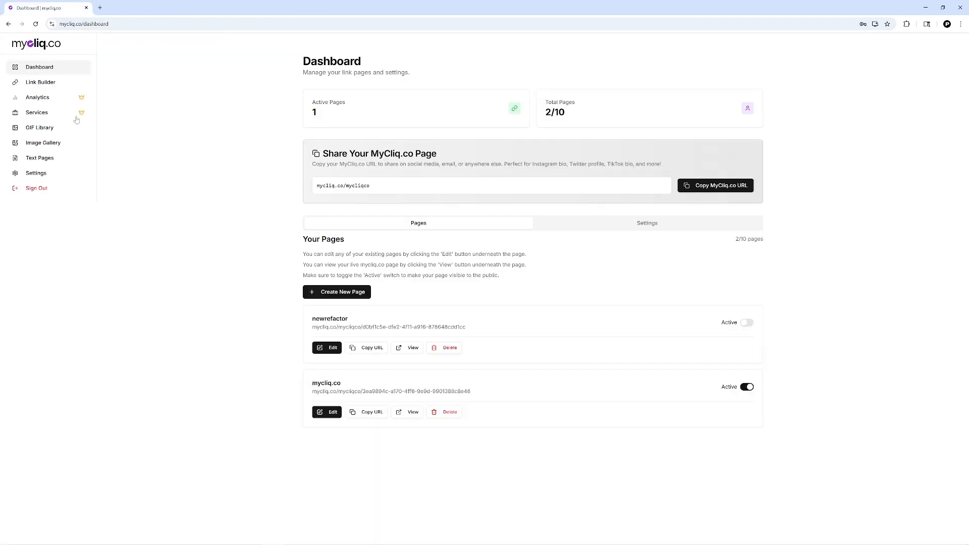
{"action": "left_click", "coordinate": [45, 175]}
{"action": "scroll", "coordinate": [783, 203], "scroll_direction": "down", "scroll_amount": 1}
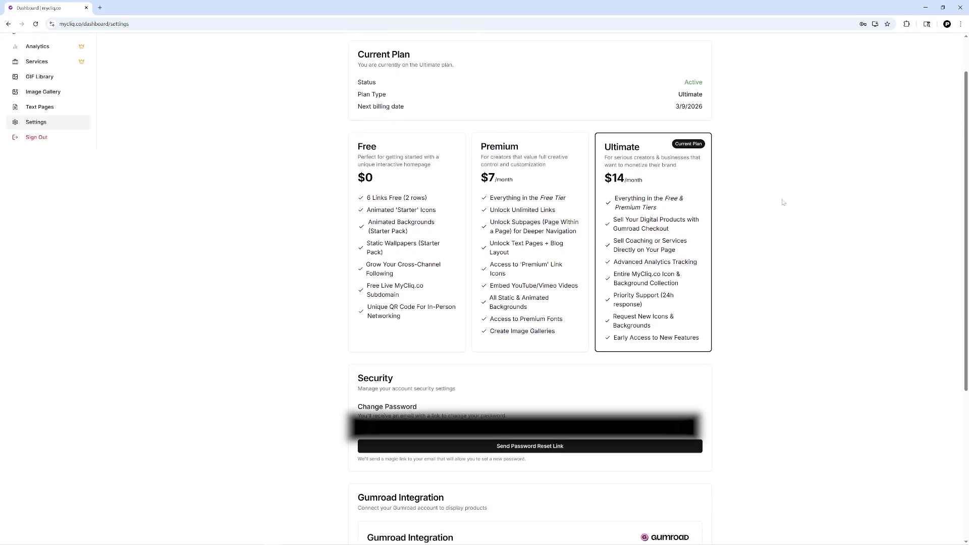
{"action": "scroll", "coordinate": [783, 202], "scroll_direction": "down", "scroll_amount": 5}
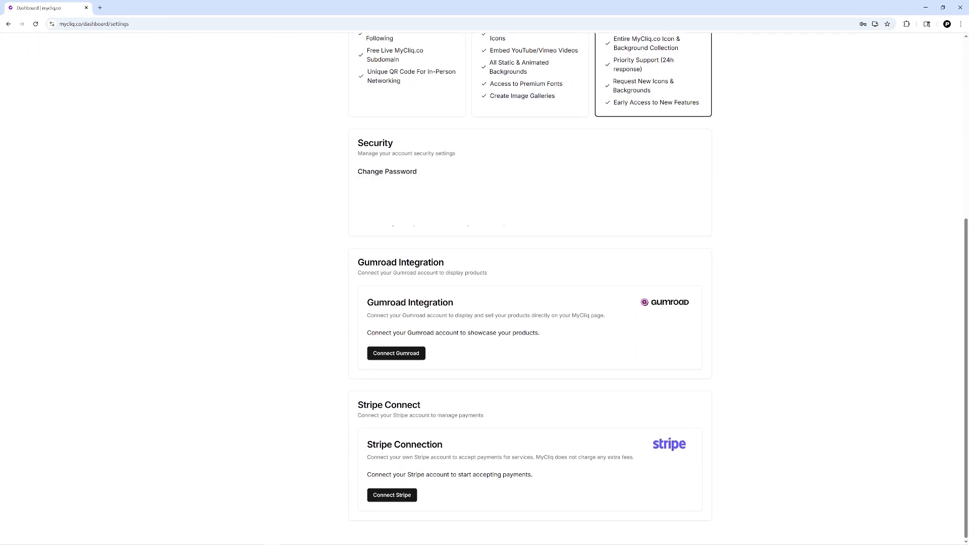
Connect Stripe by signing in with the account password and SMS code, then linking the existing business
{"action": "left_click", "coordinate": [396, 496]}
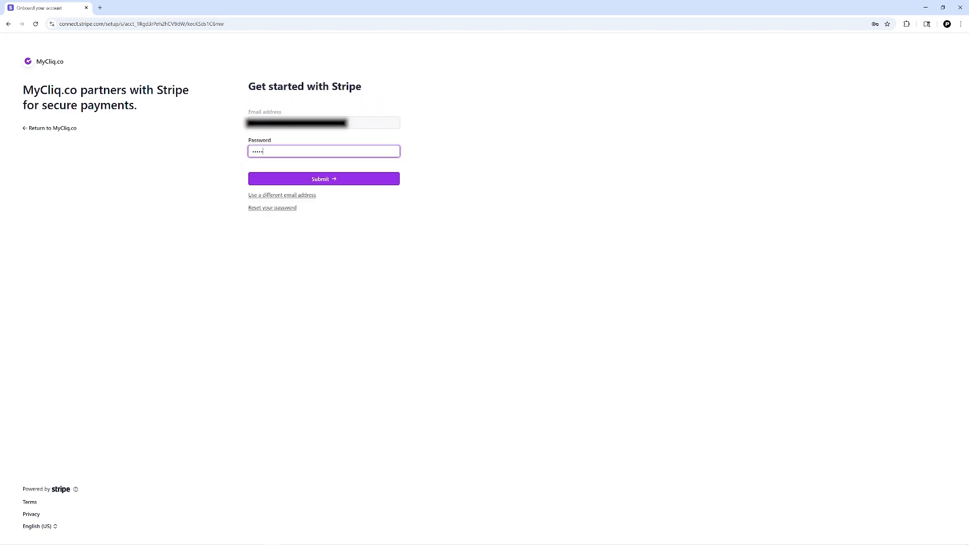
{"action": "key", "text": "Return"}
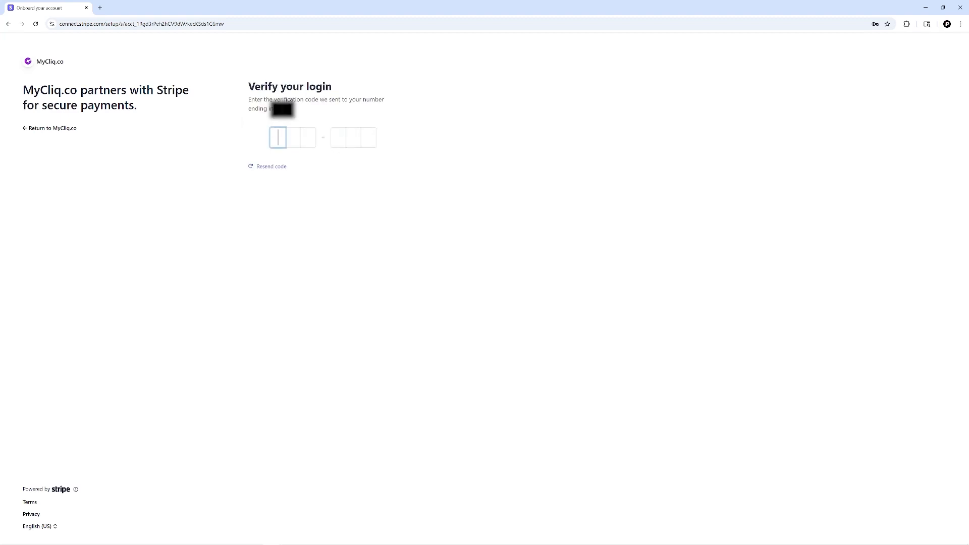
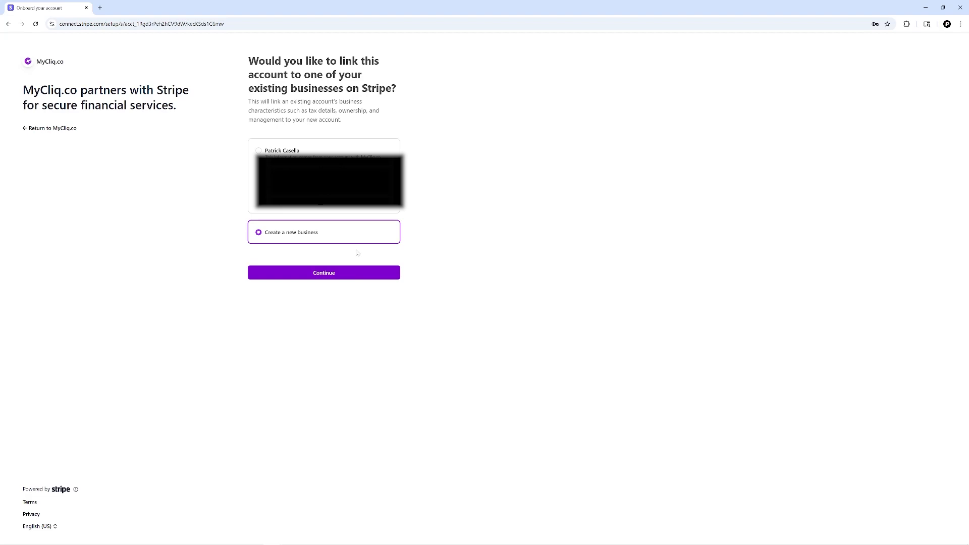
{"action": "left_click", "coordinate": [259, 151]}
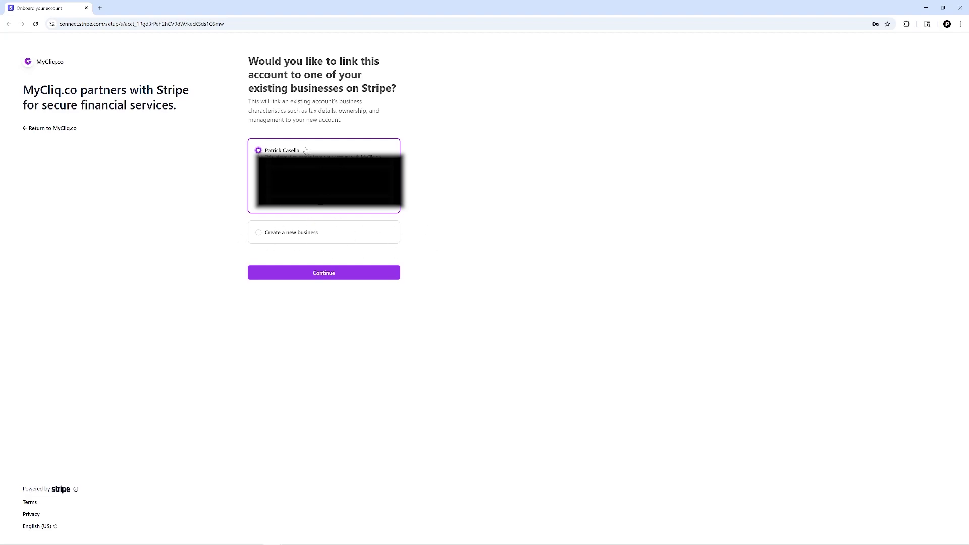
{"action": "left_click", "coordinate": [321, 274]}
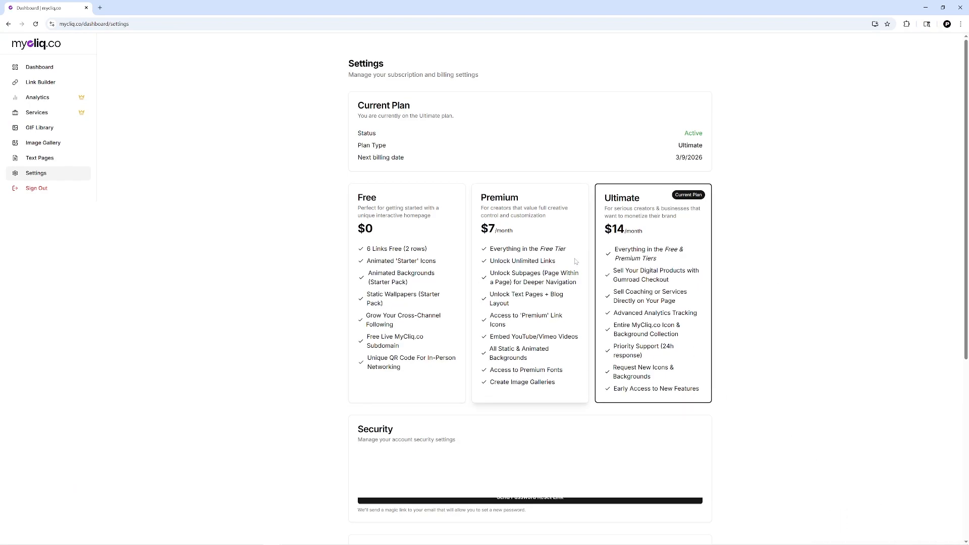
Scroll to Stripe Connect and highlight its 'Connected to Stripe' status on the Settings page
{"action": "scroll", "coordinate": [560, 335], "scroll_direction": "down", "scroll_amount": 5}
{"action": "scroll", "coordinate": [502, 361], "scroll_direction": "down", "scroll_amount": 1}
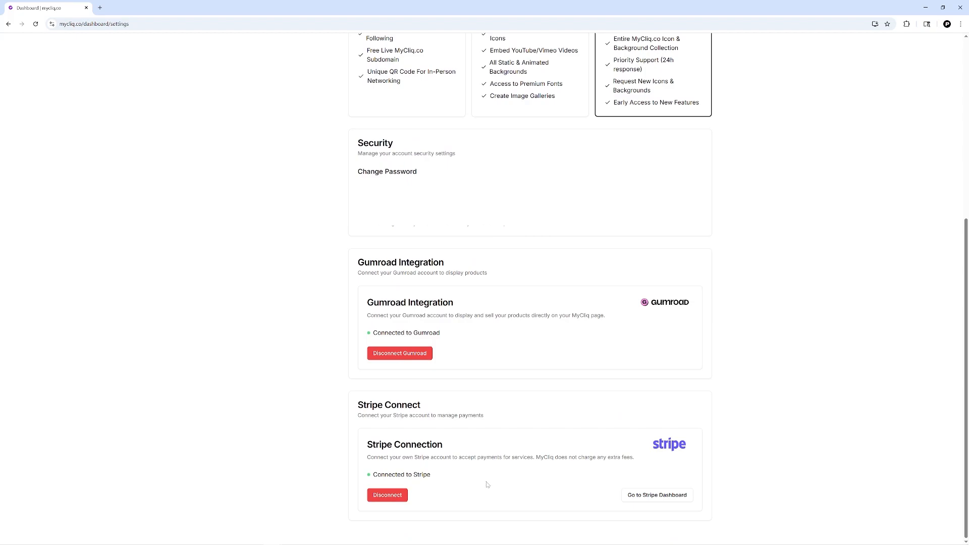
{"action": "left_click_drag", "start_coordinate": [433, 477], "coordinate": [373, 476]}
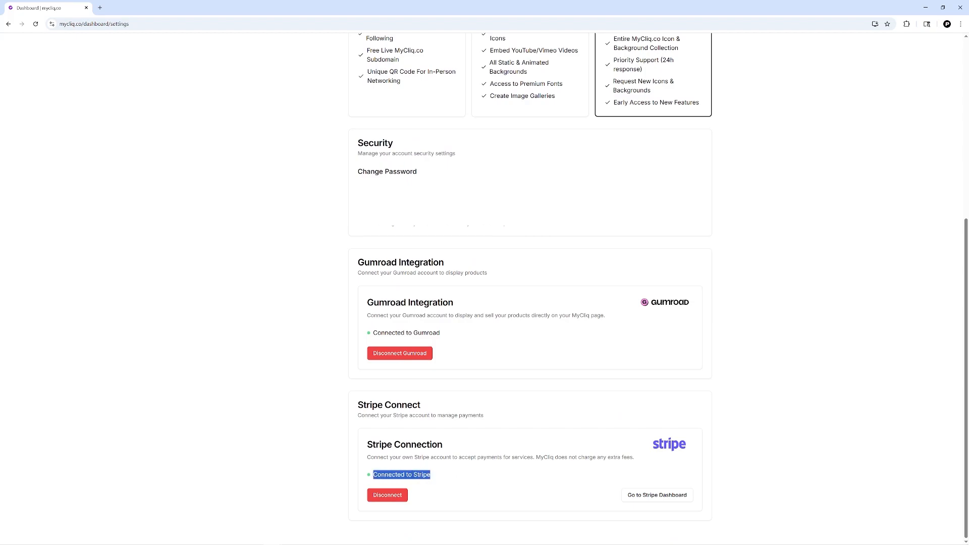
{"action": "left_click", "coordinate": [372, 475]}
{"action": "scroll", "coordinate": [373, 403], "scroll_direction": "up", "scroll_amount": 6}
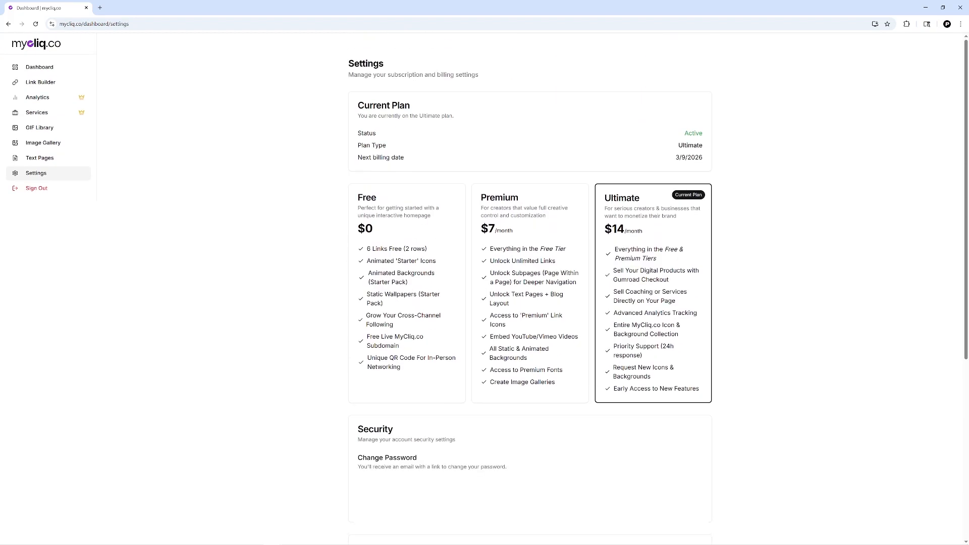
Edit the Landing Page Design service and review its Stripe Payment Link and After Purchase URL fields
{"action": "left_click", "coordinate": [49, 117]}
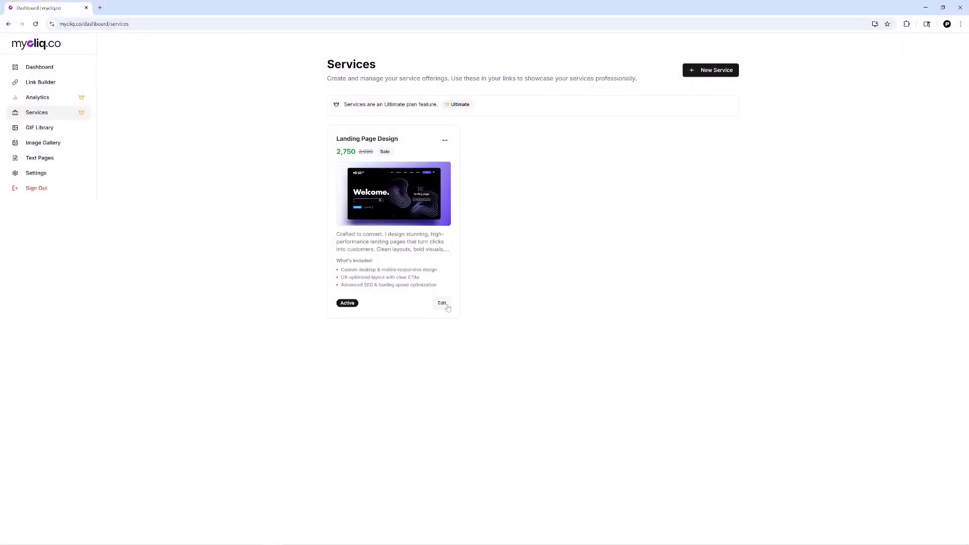
{"action": "left_click", "coordinate": [442, 303]}
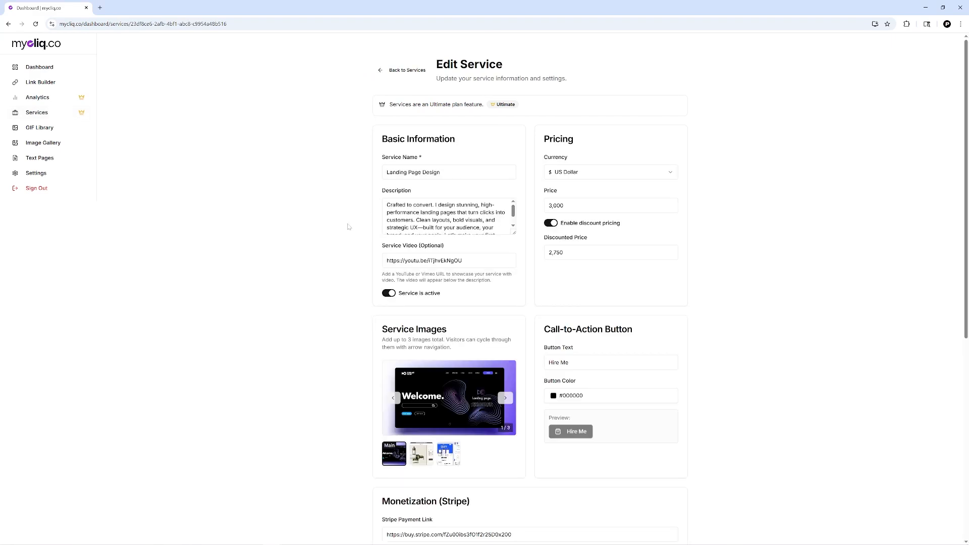
{"action": "scroll", "coordinate": [542, 244], "scroll_direction": "down", "scroll_amount": 6}
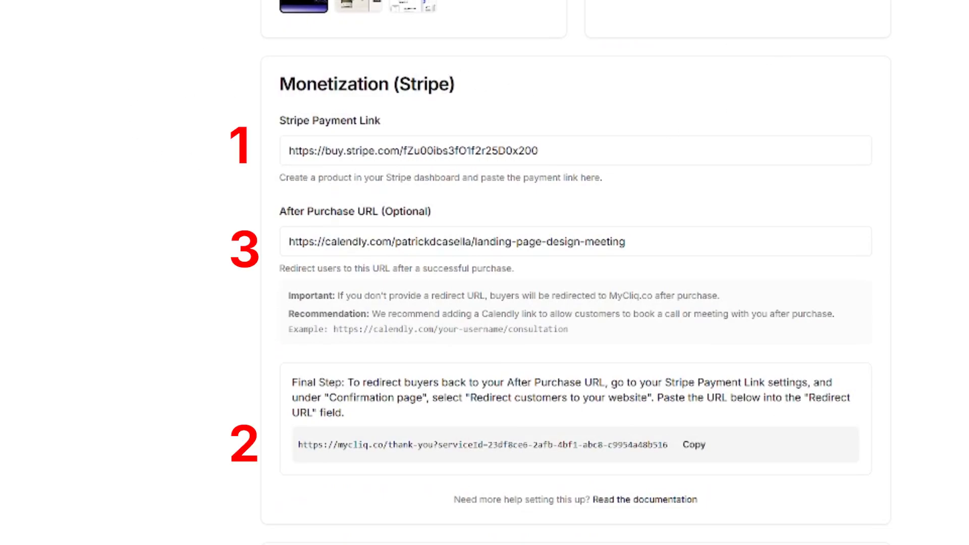
{"action": "left_click_drag", "start_coordinate": [281, 124], "coordinate": [414, 112]}
{"action": "left_click", "coordinate": [414, 112]}
{"action": "left_click_drag", "start_coordinate": [292, 217], "coordinate": [443, 210]}
{"action": "left_click", "coordinate": [447, 217]}
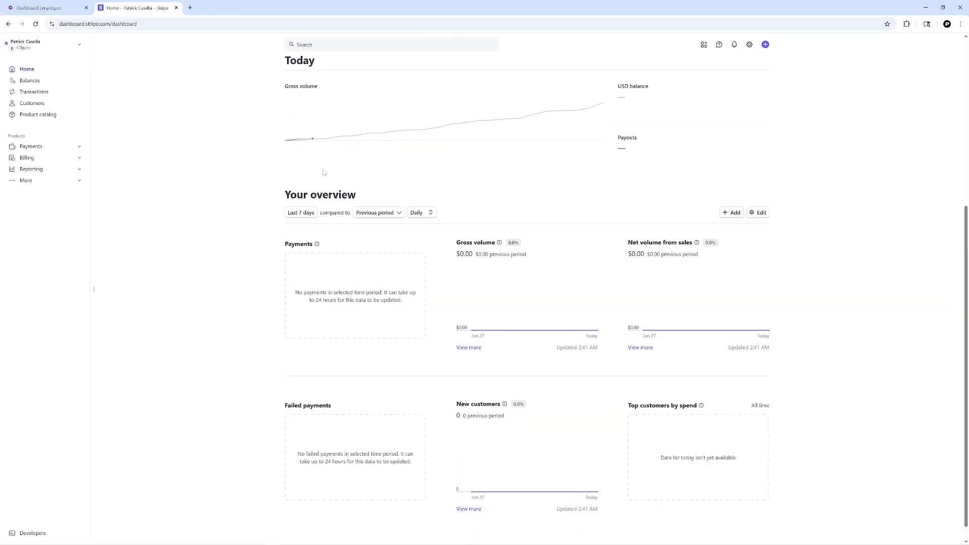
Go to Product catalog's All products list and start creating a new product
{"action": "left_click", "coordinate": [41, 120]}
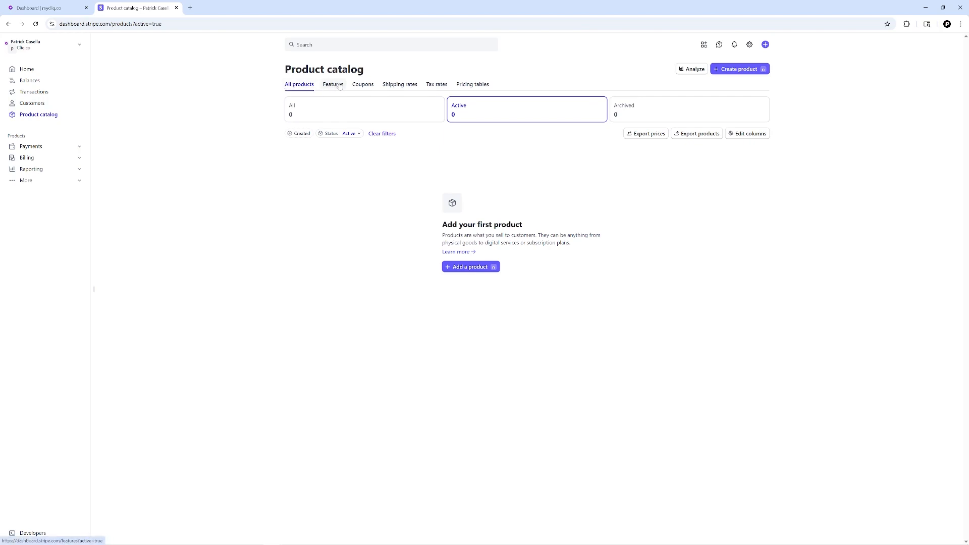
{"action": "left_click", "coordinate": [298, 85]}
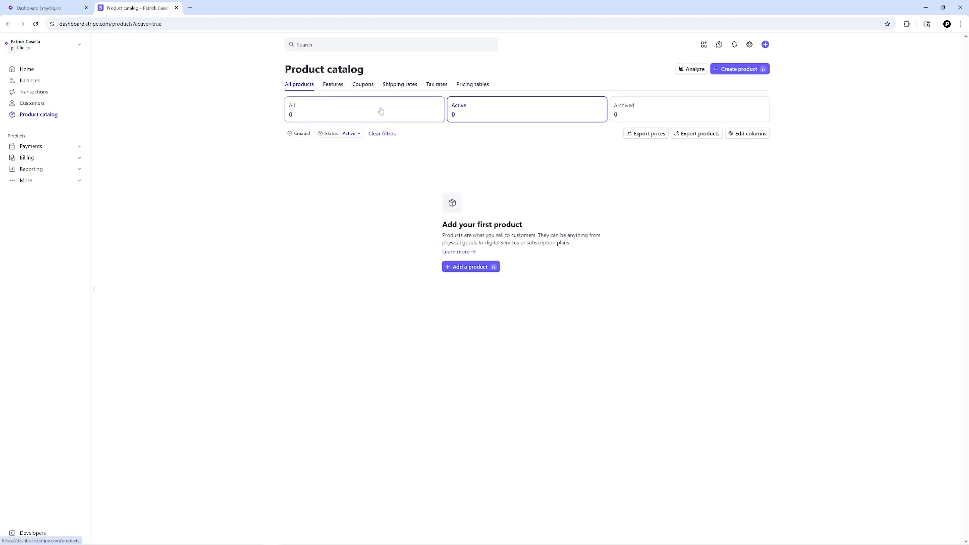
{"action": "left_click", "coordinate": [743, 70]}
Name the product 'Landing Page Design' and paste in the MyCliq service description
{"action": "type", "text": "Landi"}
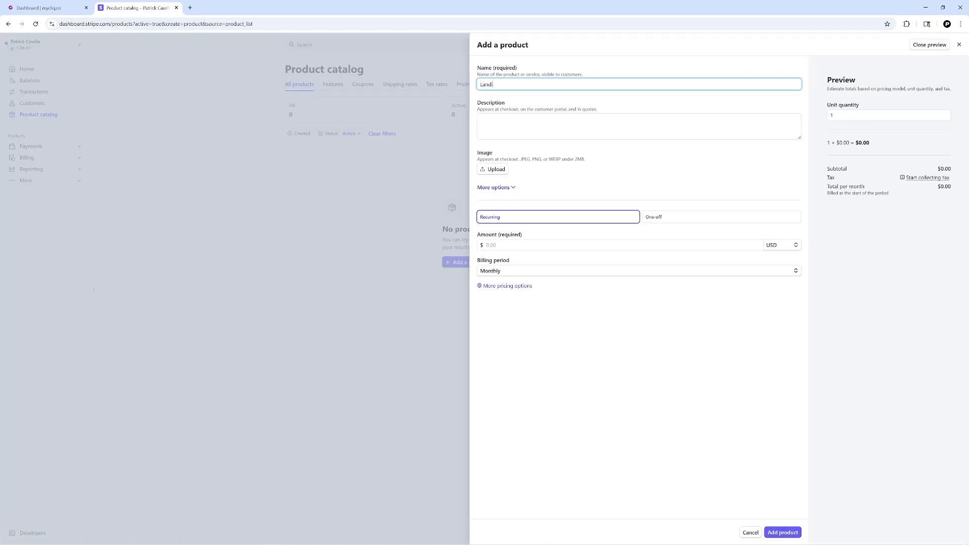
{"action": "type", "text": "ng Page Design"}
{"action": "key", "text": "Tab"}
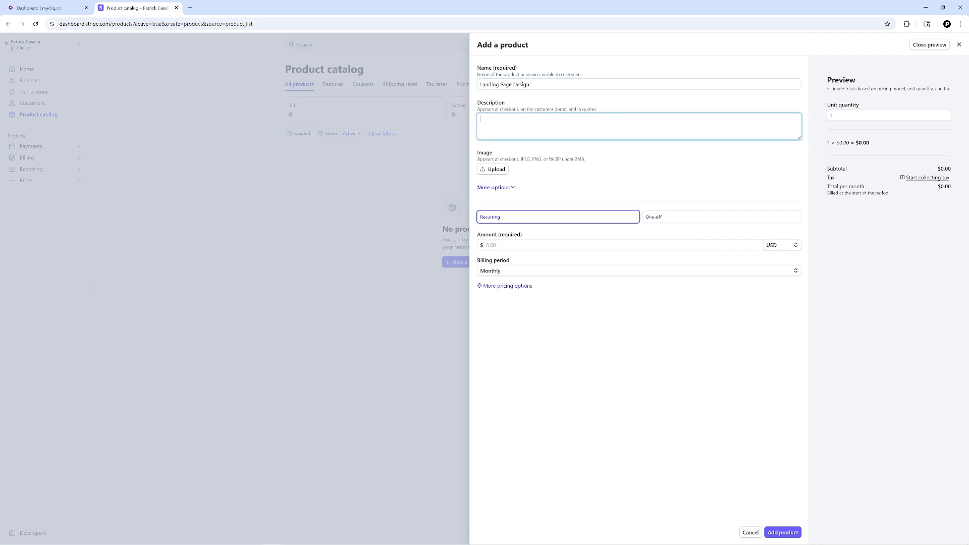
{"action": "left_click", "coordinate": [26, 9]}
{"action": "scroll", "coordinate": [449, 309], "scroll_direction": "up", "scroll_amount": 5}
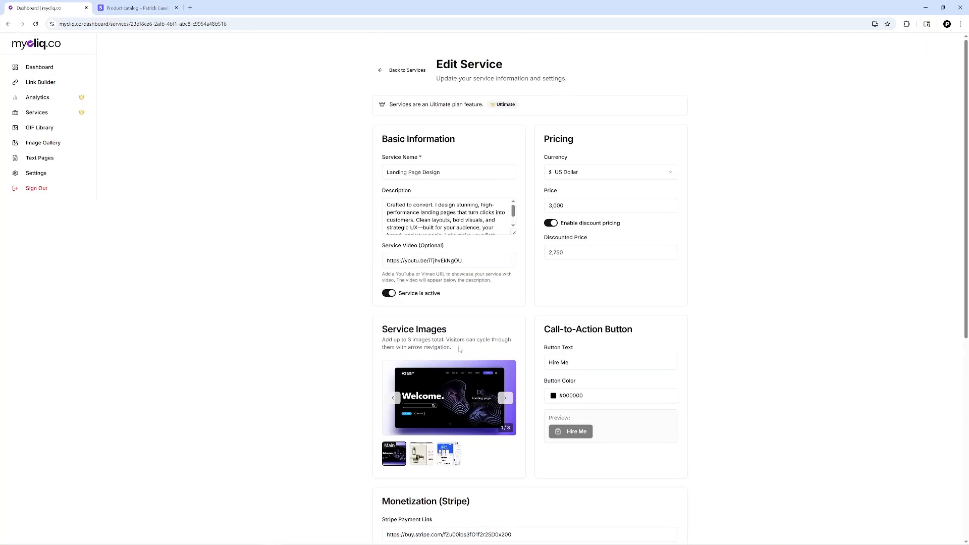
{"action": "left_click", "coordinate": [448, 217]}
{"action": "key", "text": "ctrl+a"}
{"action": "key", "text": "ctrl+c"}
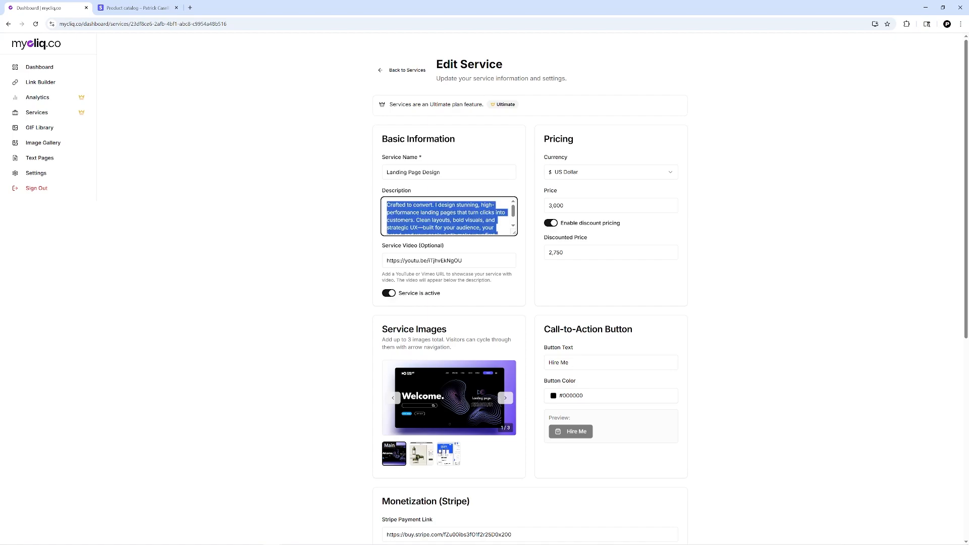
{"action": "left_click", "coordinate": [143, 11]}
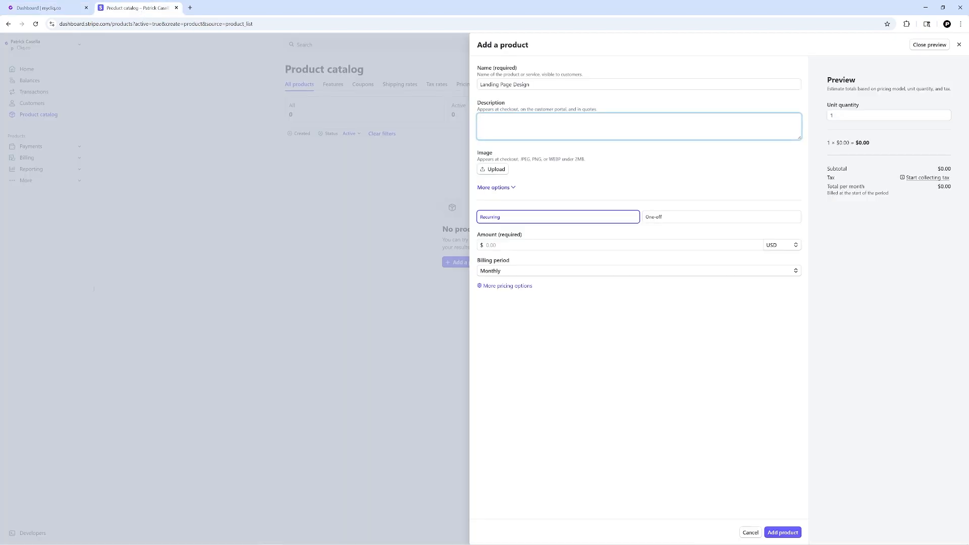
{"action": "key", "text": "ctrl+v"}
{"action": "left_click", "coordinate": [713, 174]}
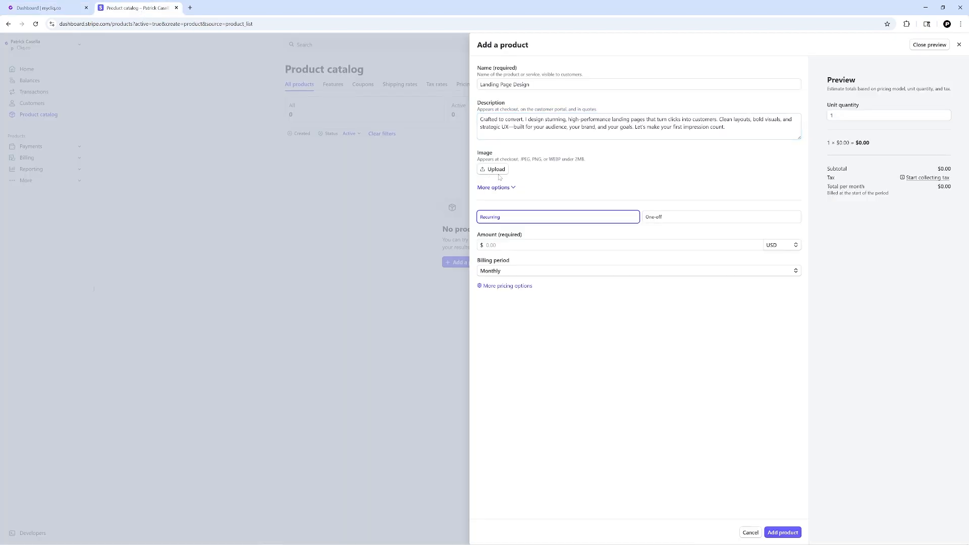
Make it a one-off product priced at $0.00 USD and add it to the catalog
{"action": "left_click", "coordinate": [689, 219]}
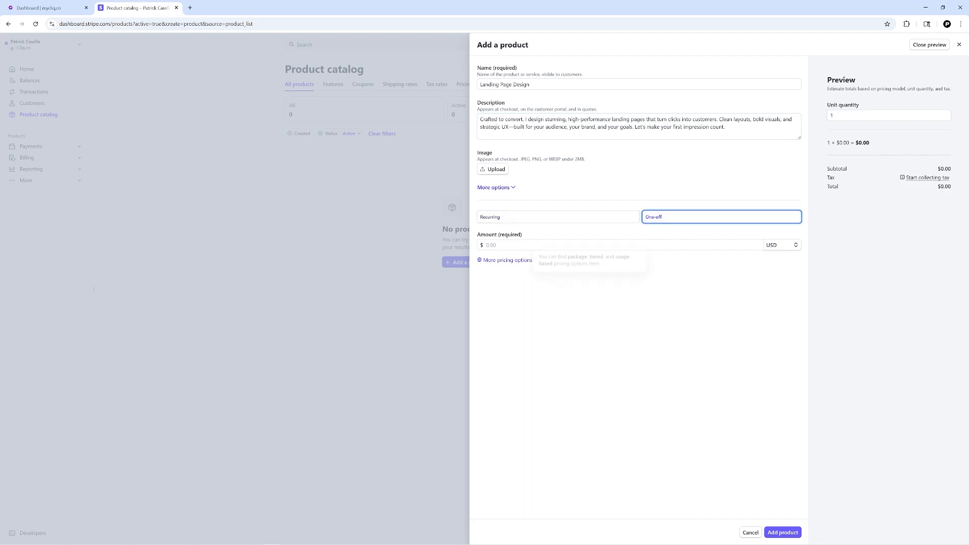
{"action": "left_click", "coordinate": [528, 246]}
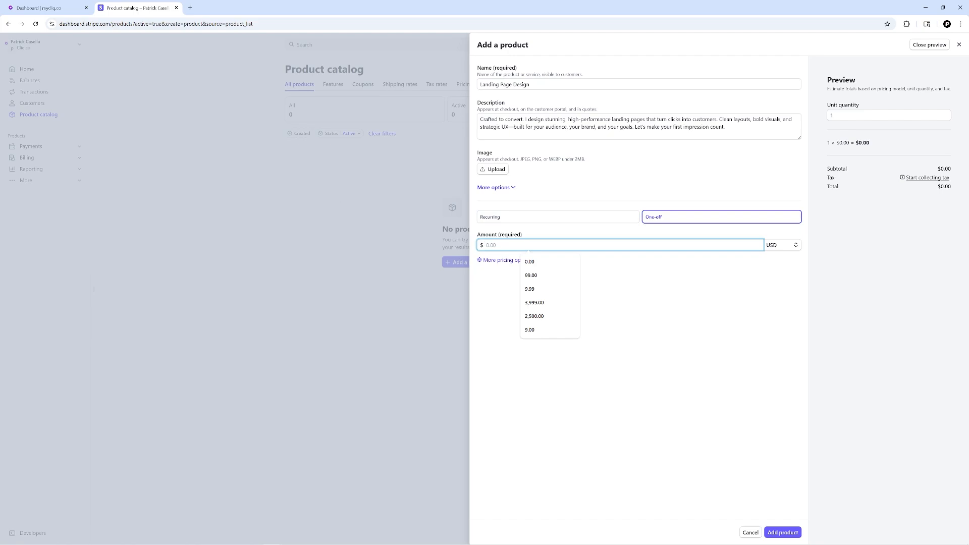
{"action": "key", "text": "ctrl+shift+Tab"}
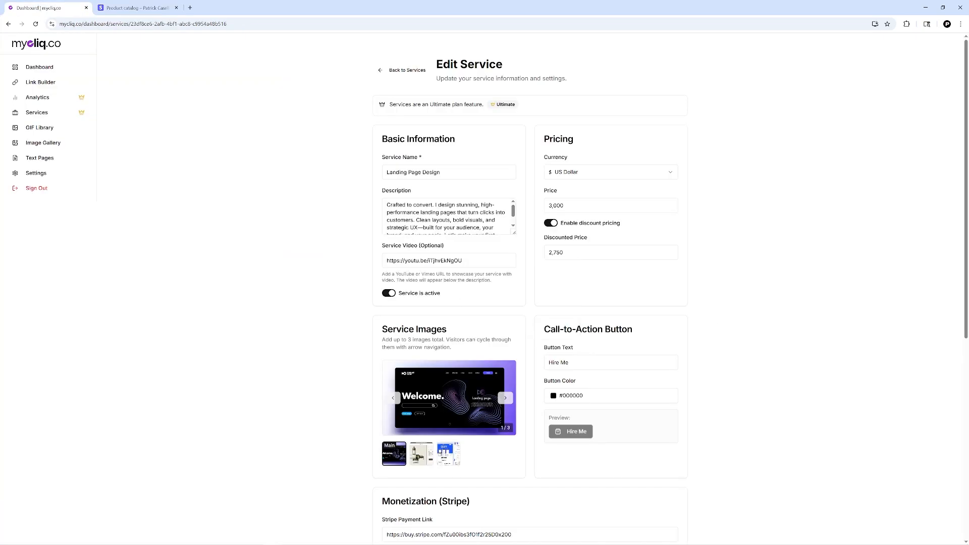
{"action": "double_click", "coordinate": [556, 252]}
{"action": "key", "text": "ctrl+c"}
{"action": "key", "text": "ctrl+Tab"}
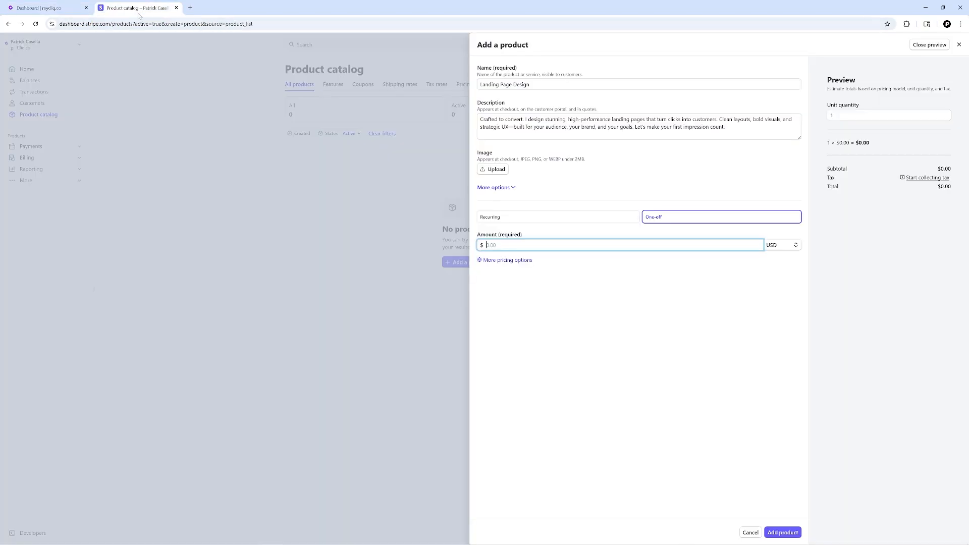
{"action": "left_click", "coordinate": [529, 245]}
{"action": "key", "text": "ctrl+v"}
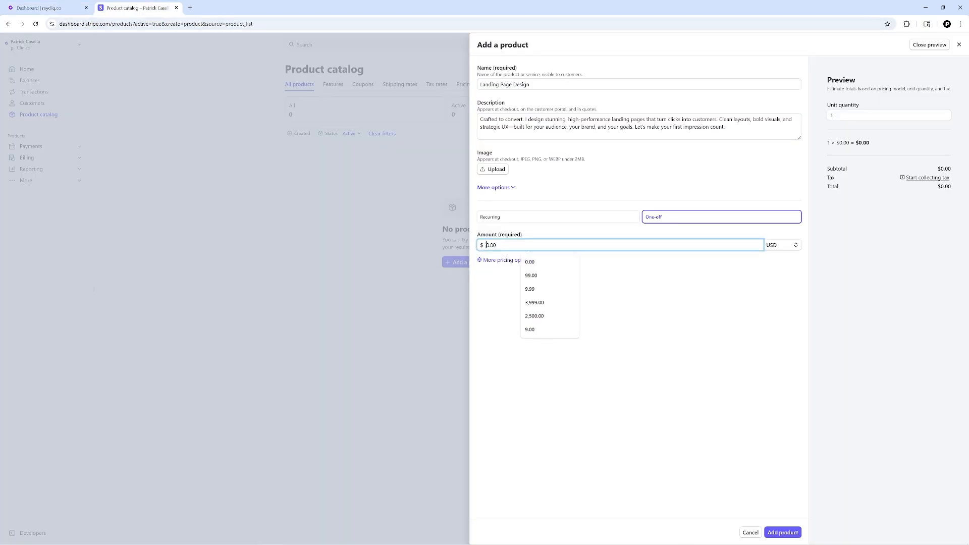
{"action": "left_click", "coordinate": [783, 533]}
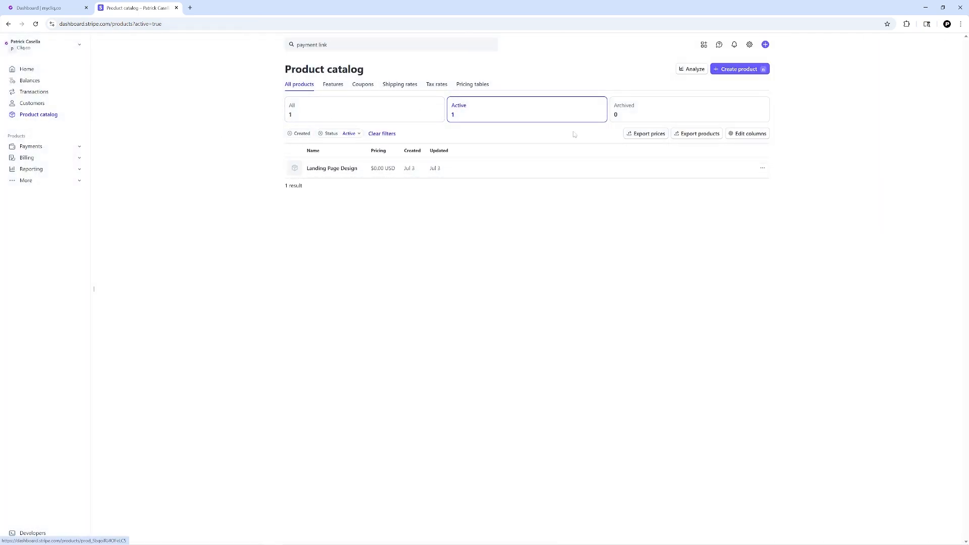
Search the dashboard for 'payment link' and choose Create a payment link
{"action": "left_click", "coordinate": [353, 45]}
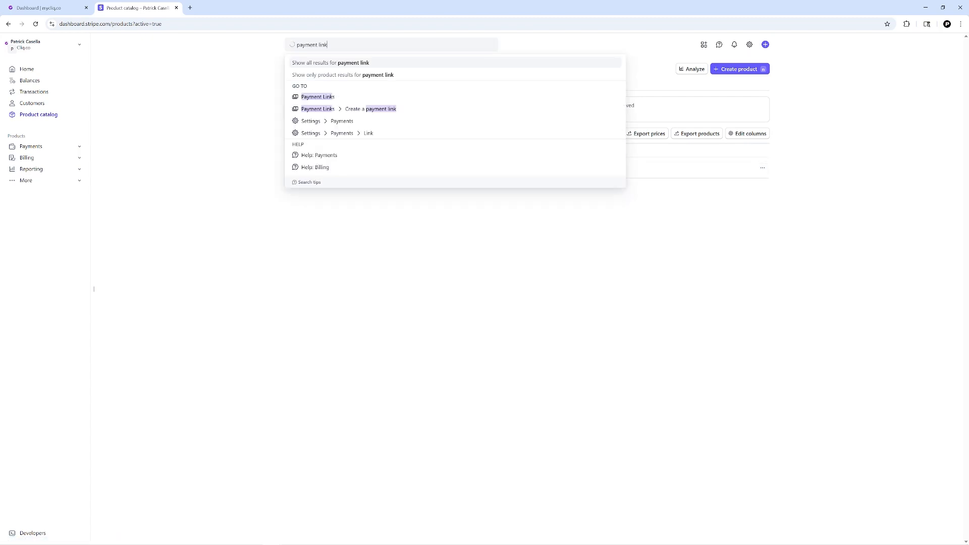
{"action": "key", "text": "ctrl+a"}
{"action": "key", "text": "BackSpace"}
{"action": "type", "text": "pay"}
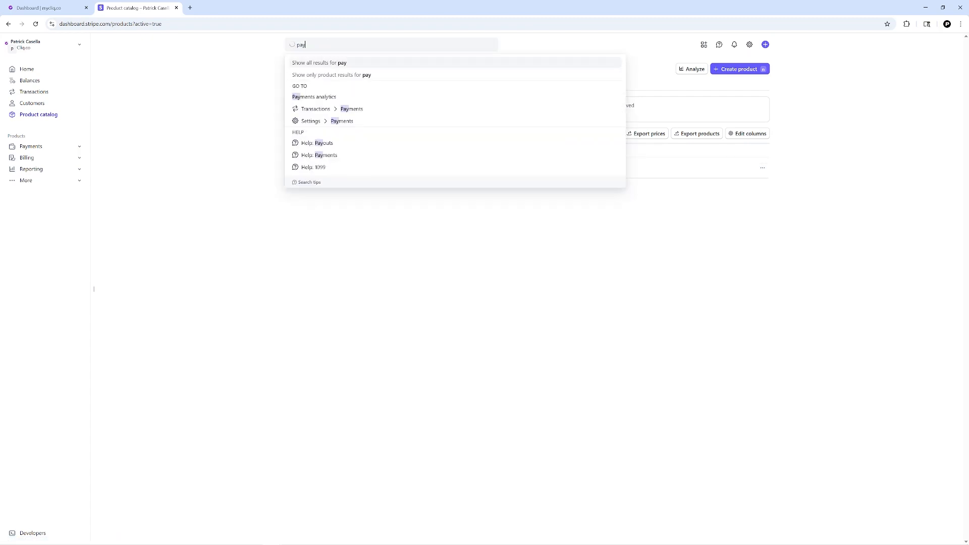
{"action": "type", "text": "ment link"}
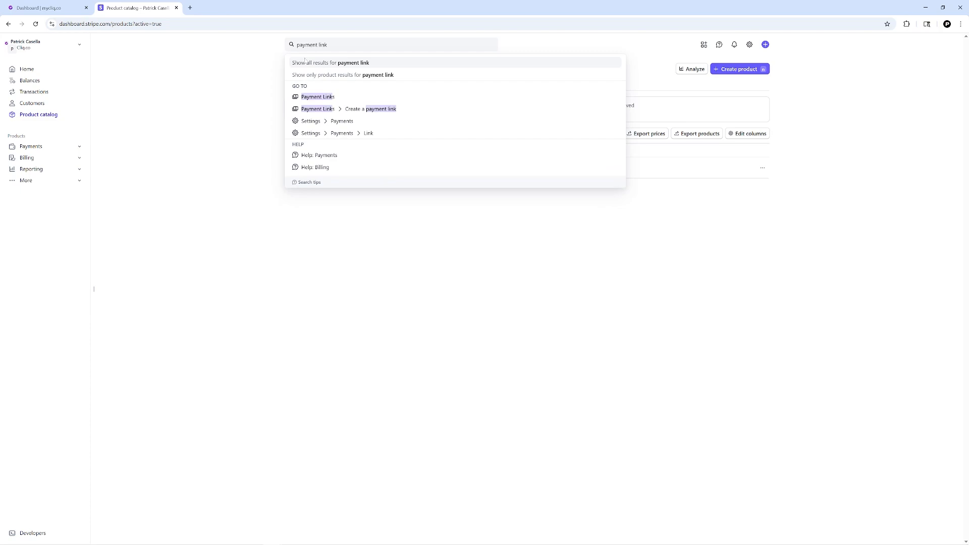
{"action": "left_click", "coordinate": [334, 110]}
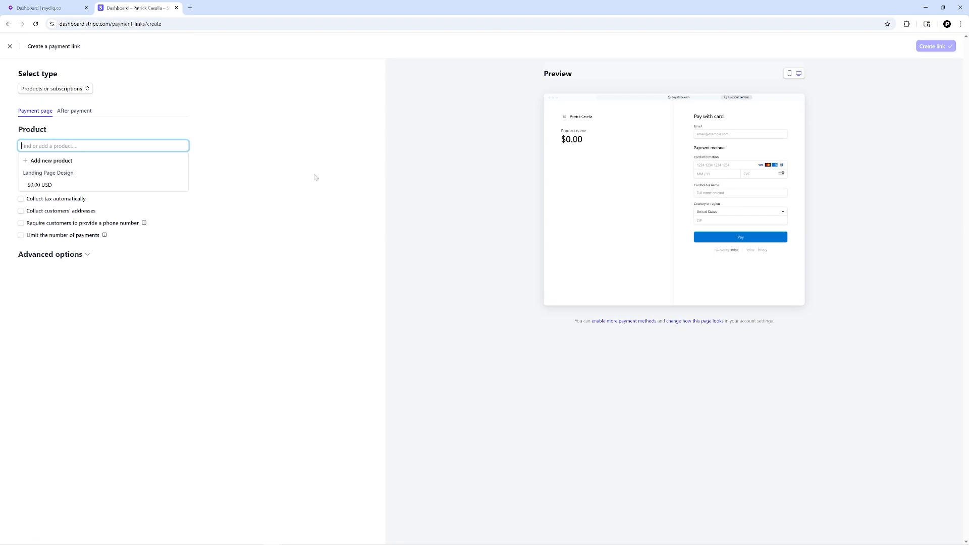
Add Landing Page Design to the link and set After payment to Don't show confirmation page
{"action": "left_click", "coordinate": [57, 186]}
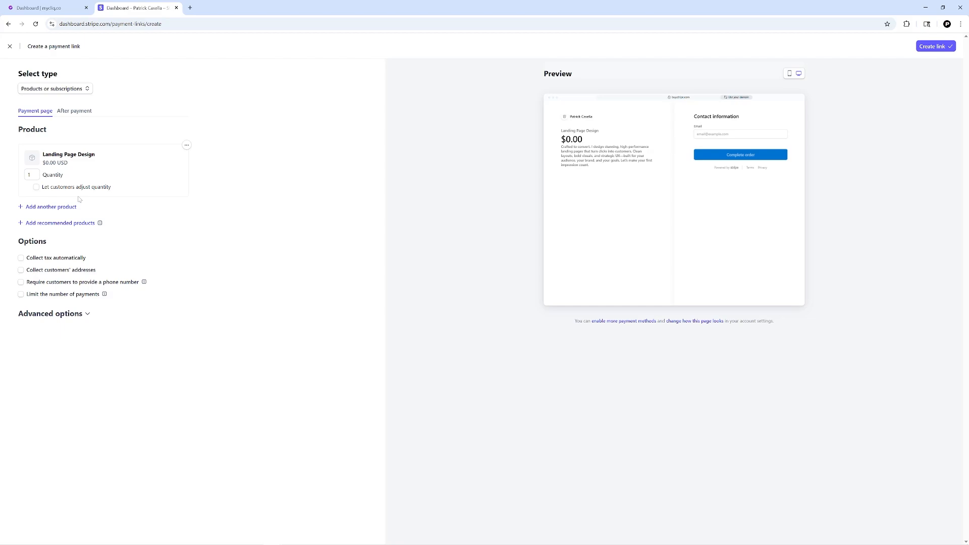
{"action": "left_click", "coordinate": [68, 112]}
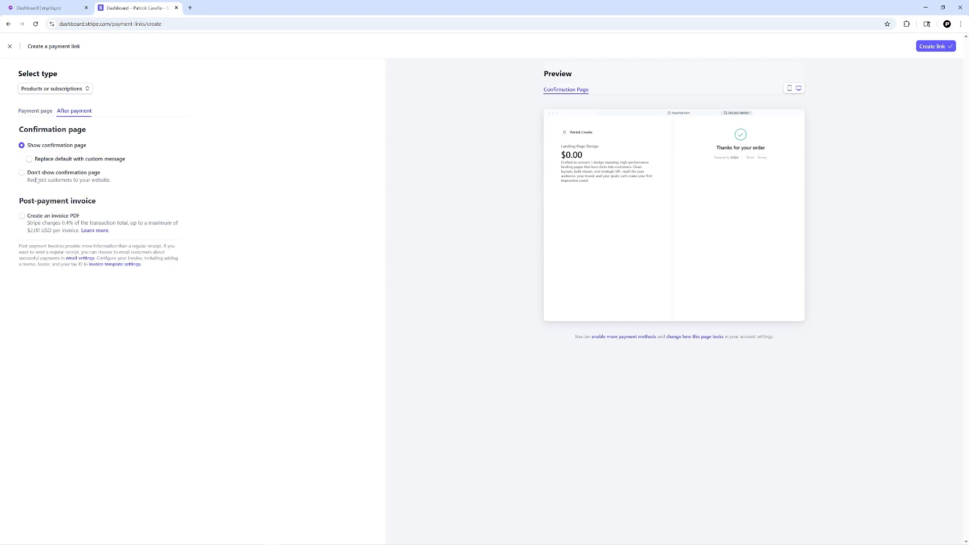
{"action": "left_click", "coordinate": [22, 174]}
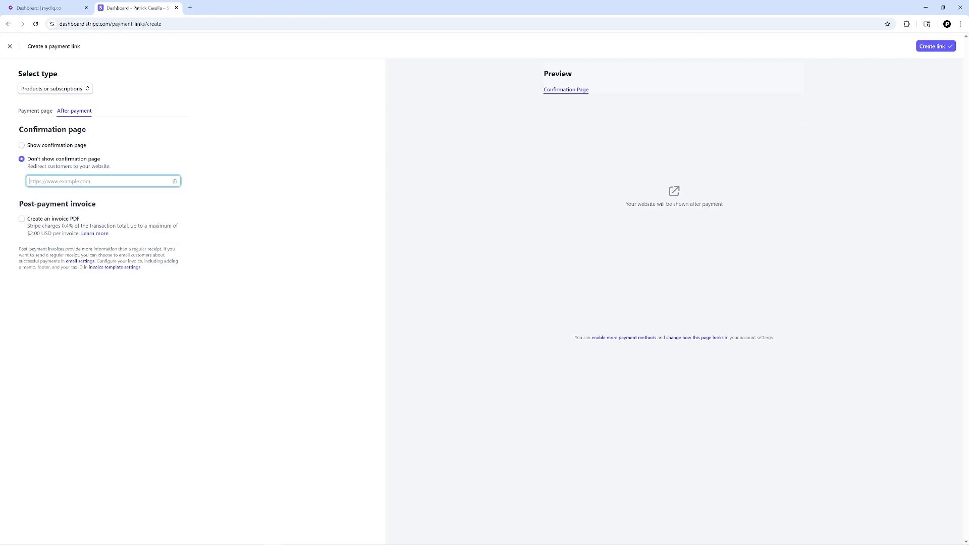
In the MyCliq service's Monetization section, read the Final Step note and copy the thank-you redirect URL
{"action": "left_click", "coordinate": [45, 8]}
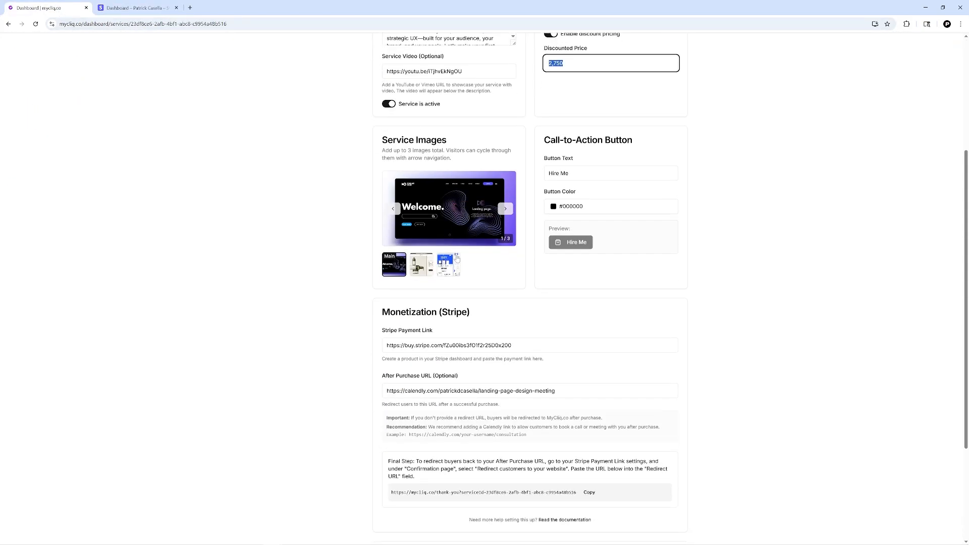
{"action": "scroll", "coordinate": [465, 263], "scroll_direction": "down", "scroll_amount": 3}
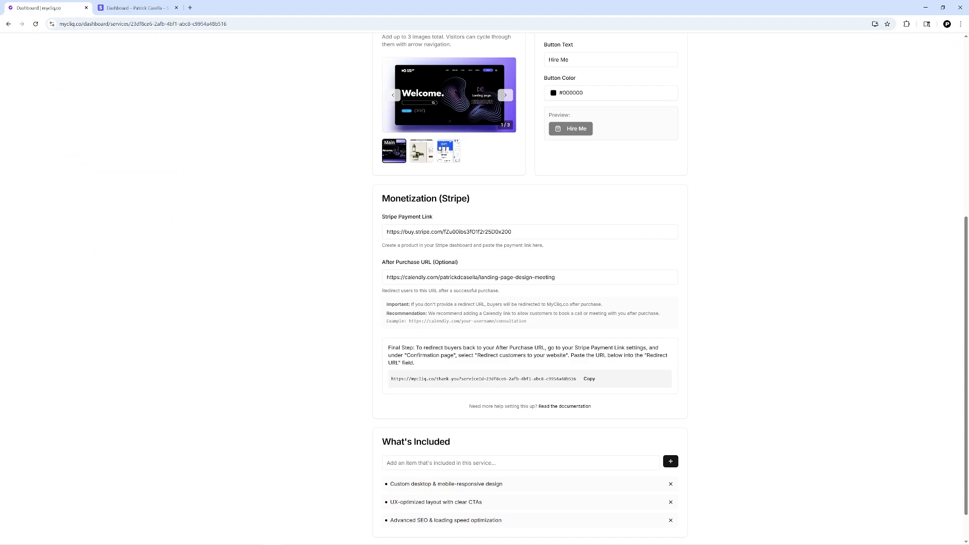
{"action": "left_click_drag", "start_coordinate": [388, 347], "coordinate": [473, 367]}
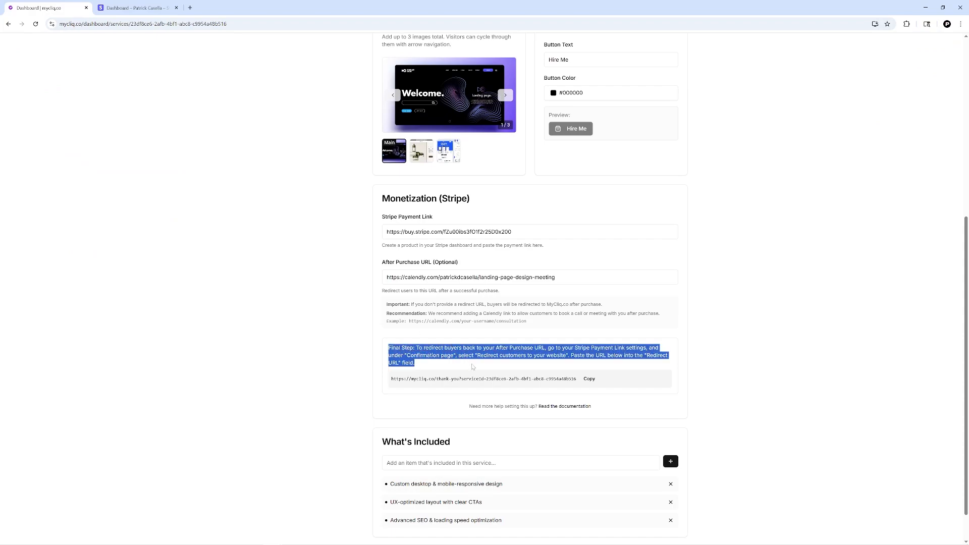
{"action": "left_click", "coordinate": [473, 367]}
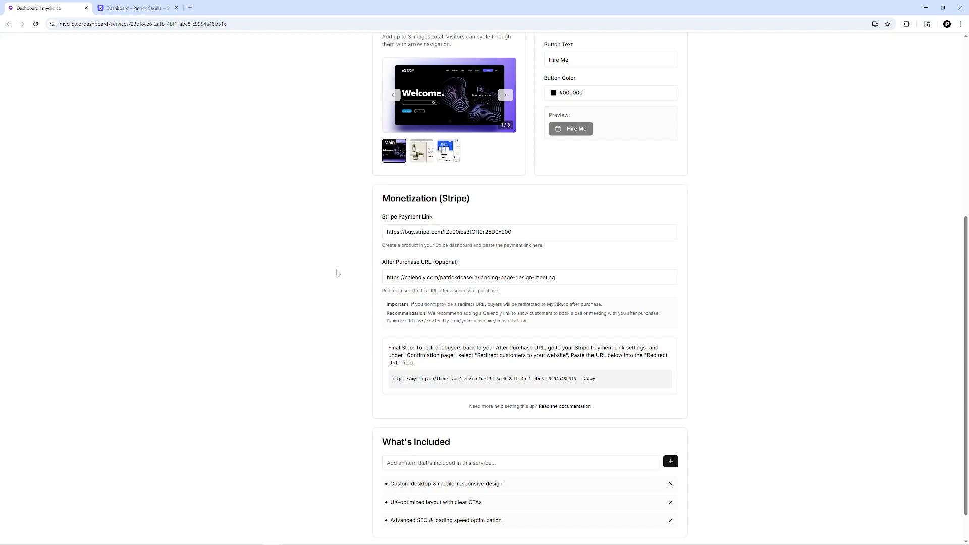
{"action": "left_click", "coordinate": [589, 378]}
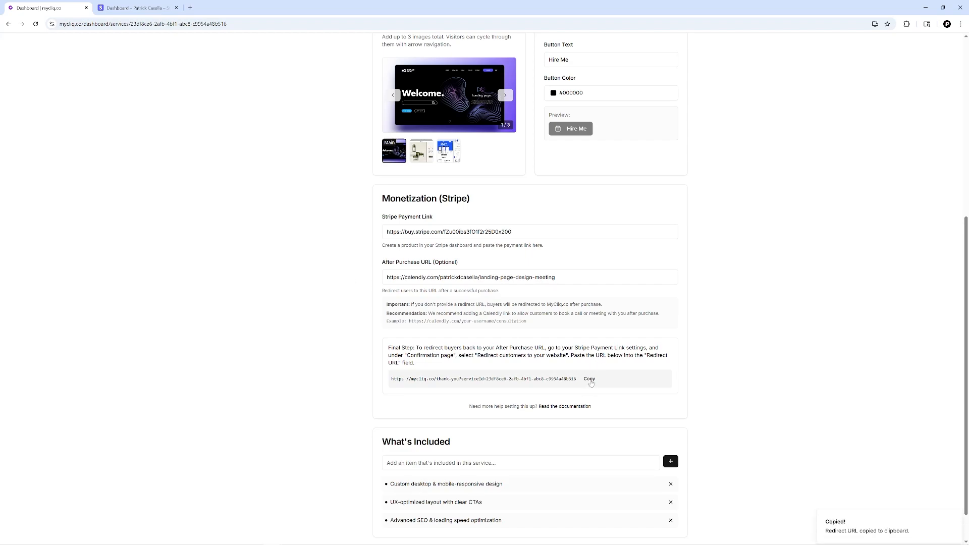
Paste the MyCliq thank-you URL as the redirect and create the Landing Page Design payment link
{"action": "left_click", "coordinate": [131, 6]}
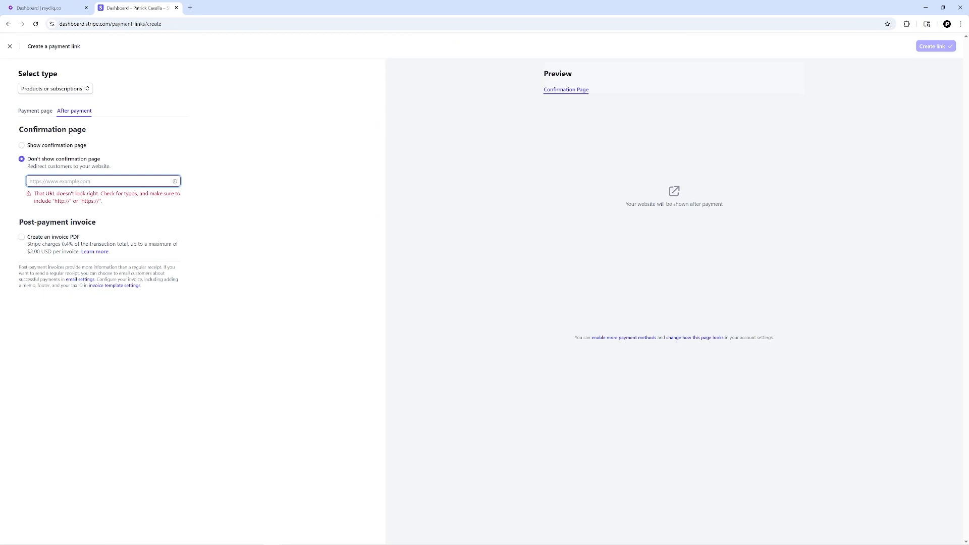
{"action": "right_click", "coordinate": [80, 182]}
{"action": "left_click", "coordinate": [101, 268]}
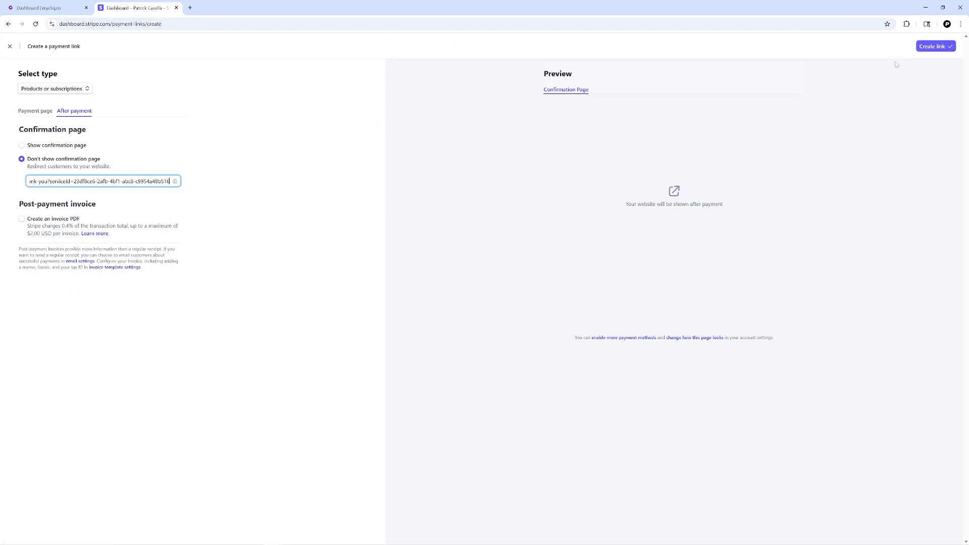
{"action": "left_click", "coordinate": [921, 49]}
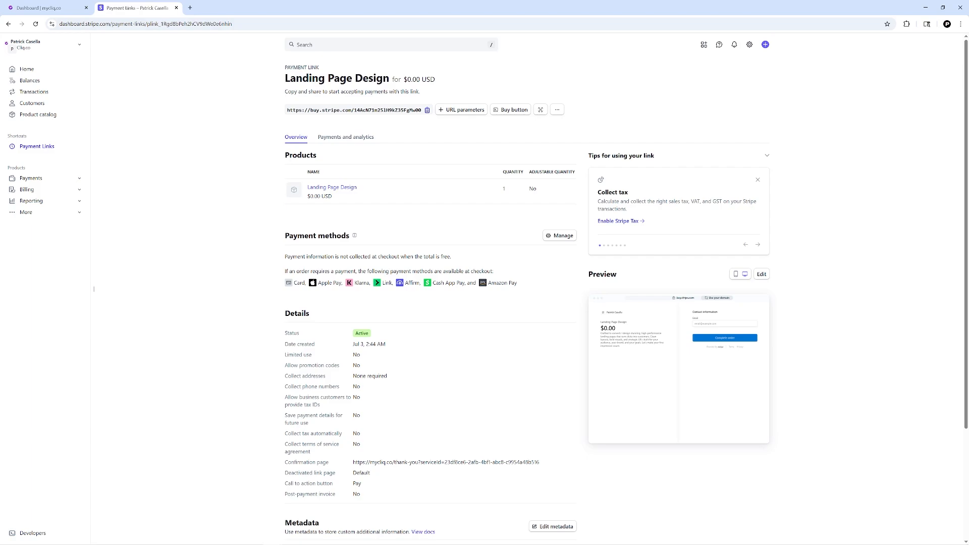
Enable Successful payments customer emails in Stripe settings, then close the Stripe tab
{"action": "key", "text": "slash"}
{"action": "type", "text": "email"}
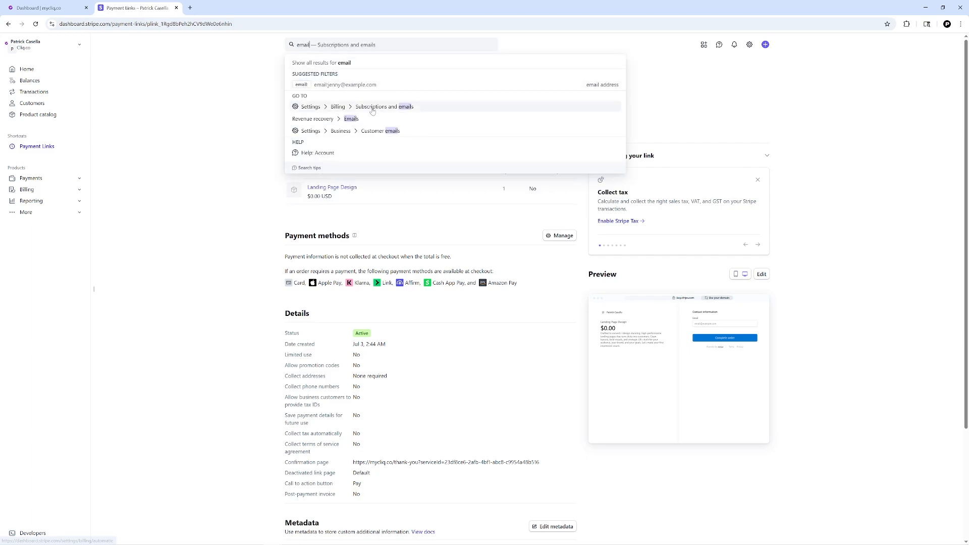
{"action": "left_click", "coordinate": [370, 134]}
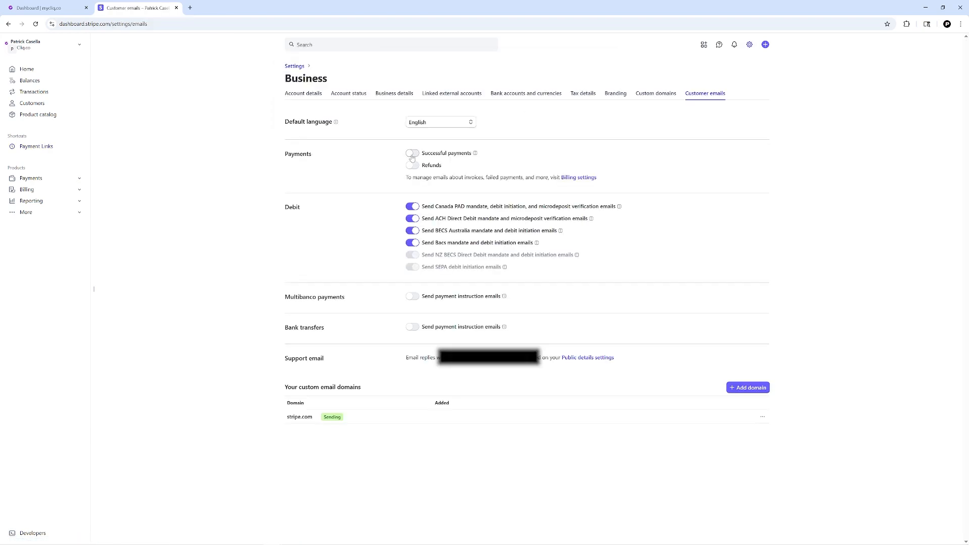
{"action": "left_click", "coordinate": [412, 154]}
{"action": "left_click", "coordinate": [414, 154]}
{"action": "left_click", "coordinate": [176, 8]}
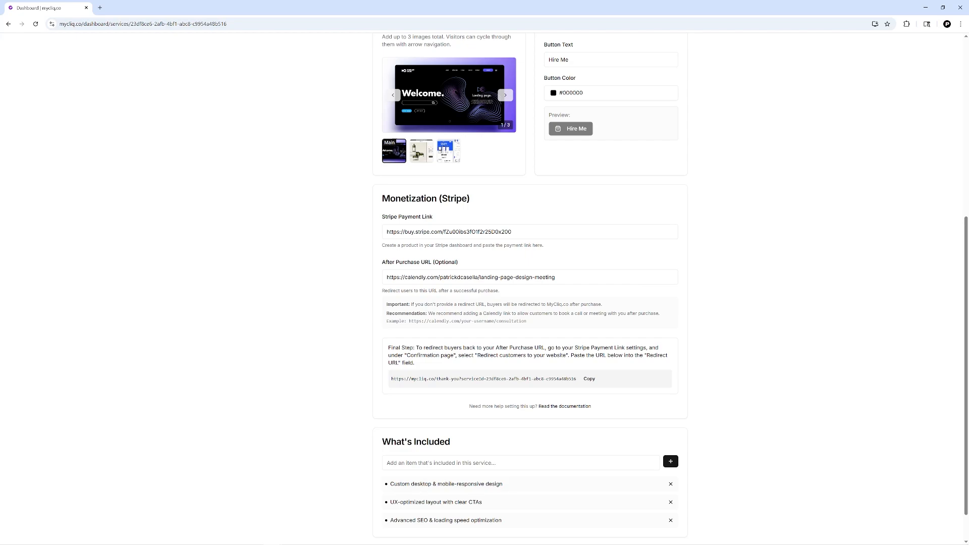
Delete the Calendly link from the After Purchase URL field, leaving it blank
{"action": "left_click_drag", "start_coordinate": [565, 278], "coordinate": [379, 269]}
{"action": "key", "text": "BackSpace"}
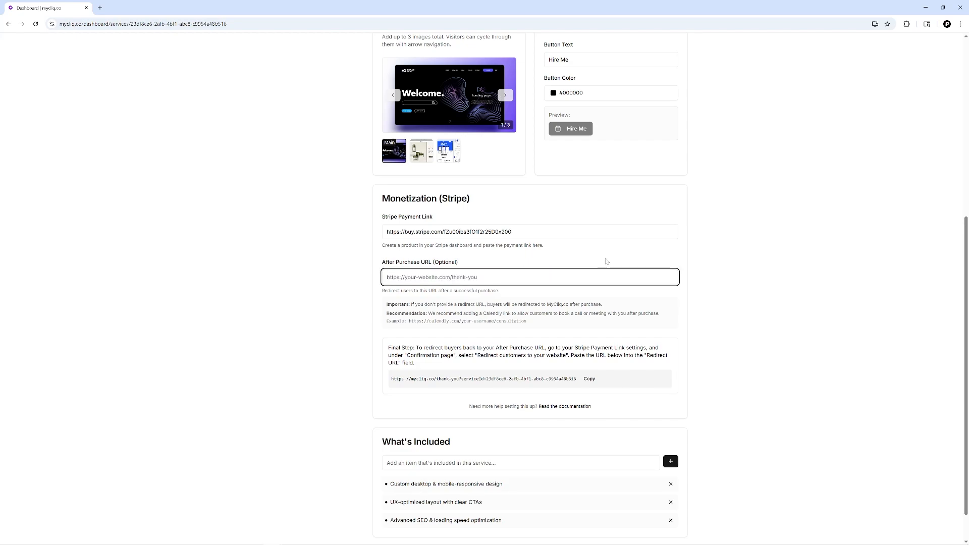
{"action": "left_click", "coordinate": [608, 258]}
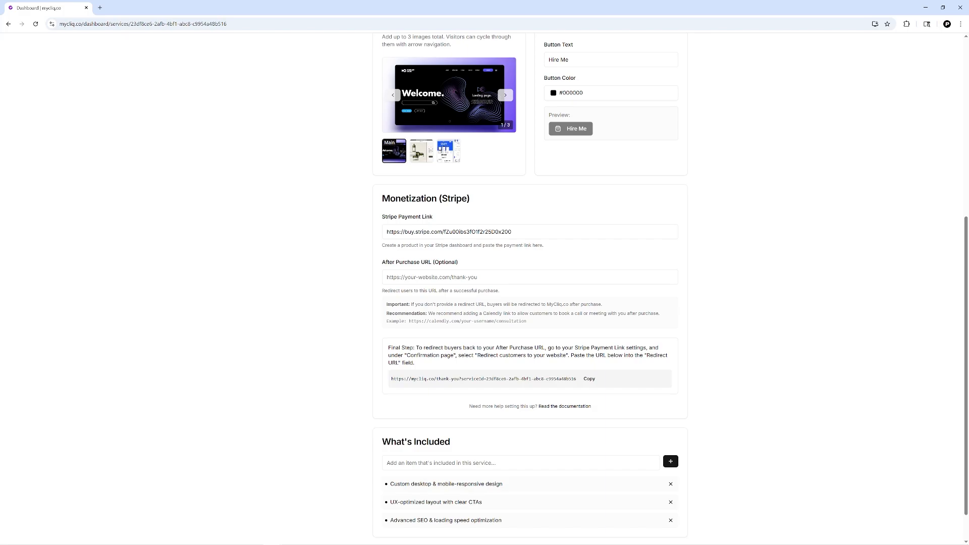
Open the Calendly website from a web search for 'calendly' in a new tab
{"action": "left_click", "coordinate": [100, 8]}
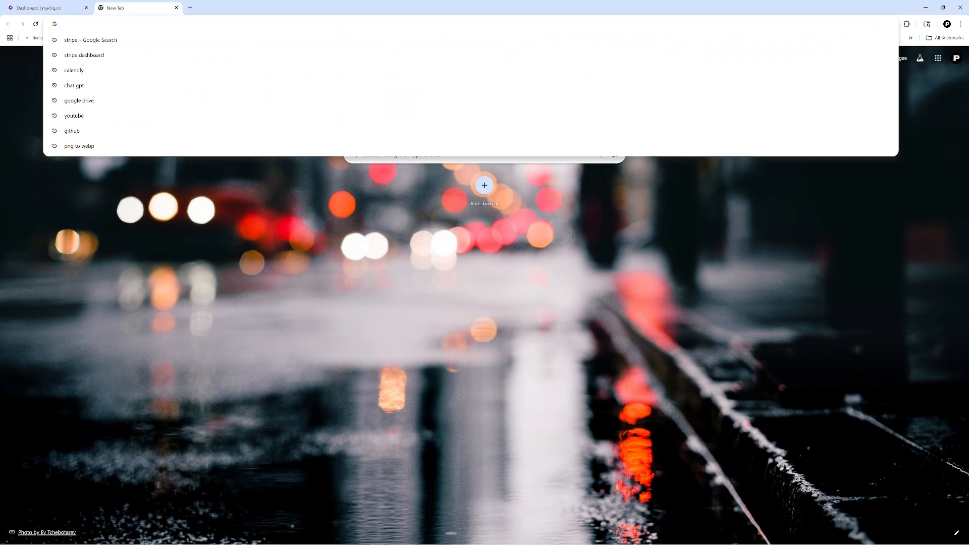
{"action": "type", "text": "calendly"}
{"action": "key", "text": "Return"}
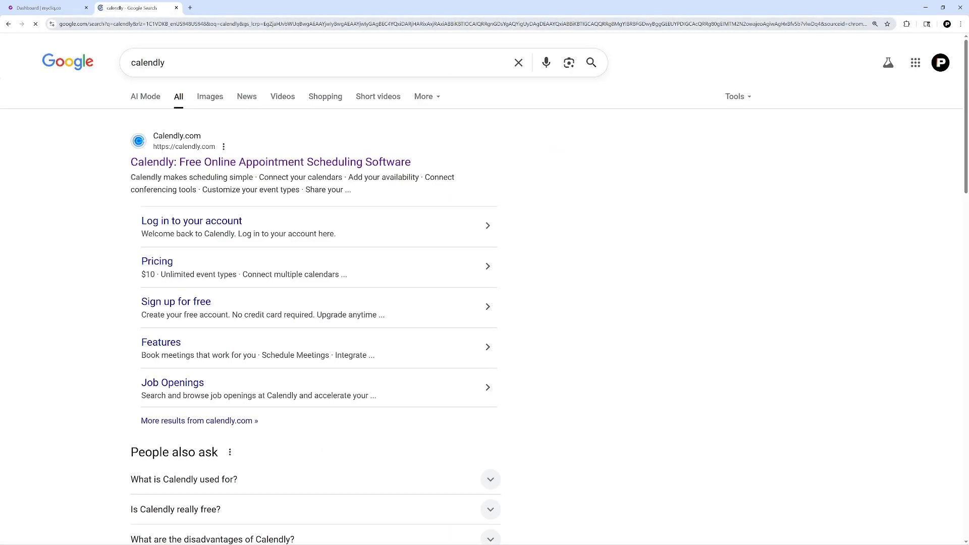
{"action": "left_click", "coordinate": [333, 163]}
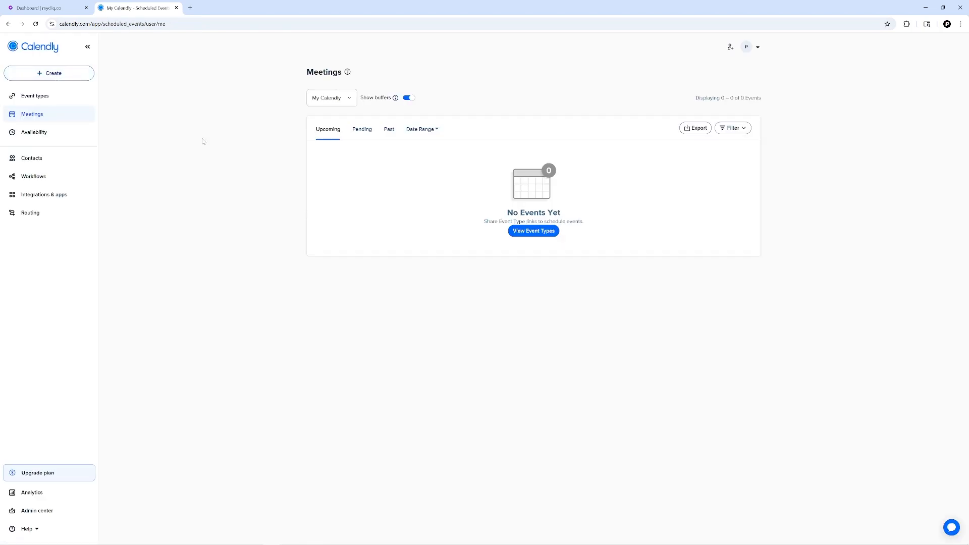
Create a one-on-one event type named 'Landing Page Consultation' and copy its booking link
{"action": "left_click", "coordinate": [69, 77]}
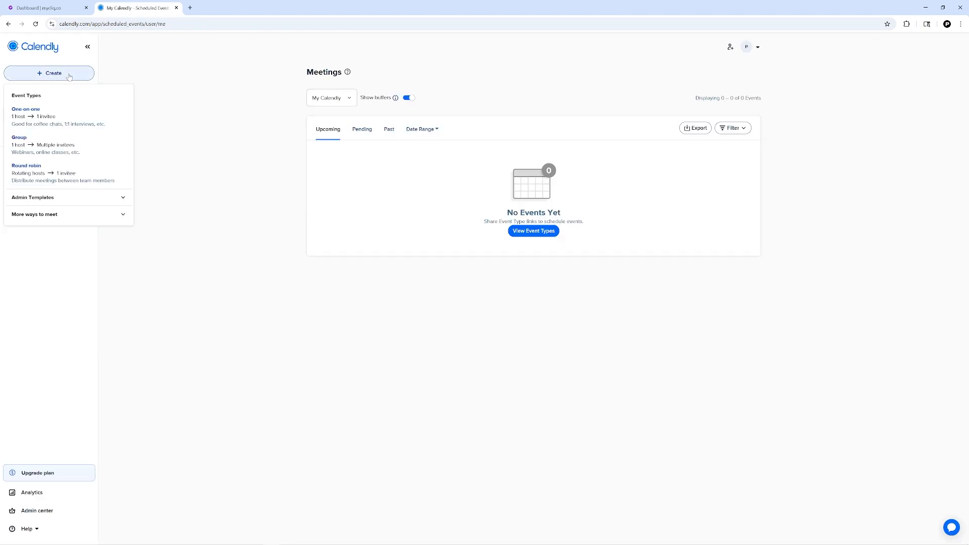
{"action": "left_click", "coordinate": [56, 124]}
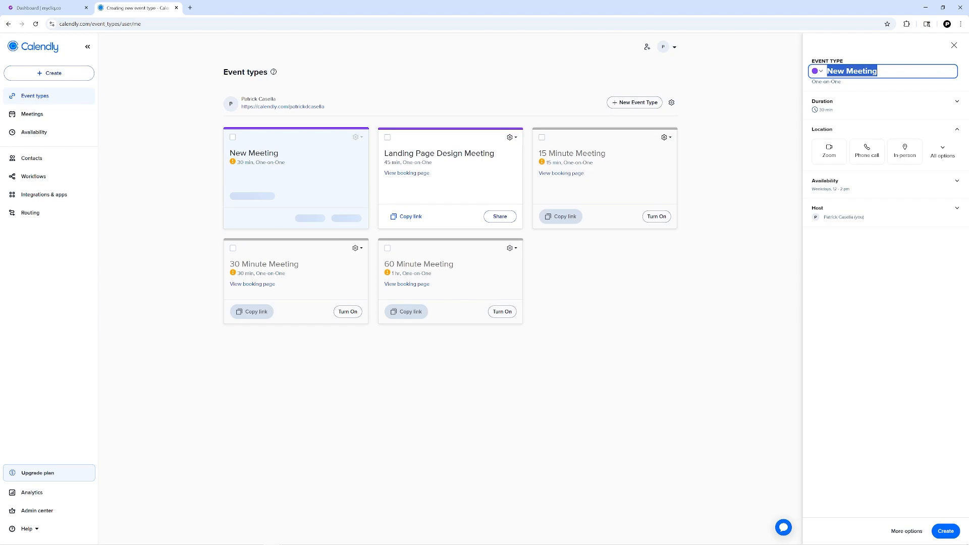
{"action": "key", "text": "BackSpace"}
{"action": "type", "text": "Landingh"}
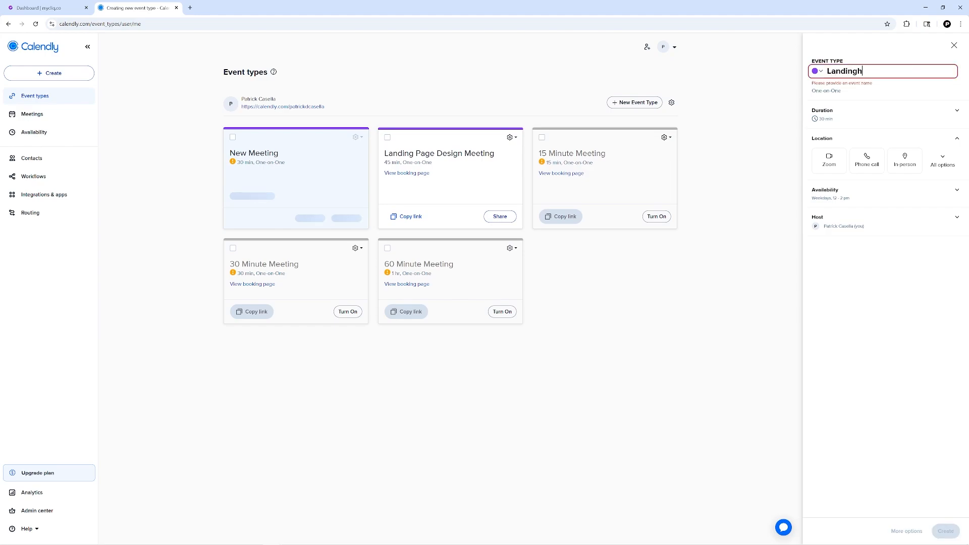
{"action": "key", "text": "BackSpace"}
{"action": "type", "text": "Page "}
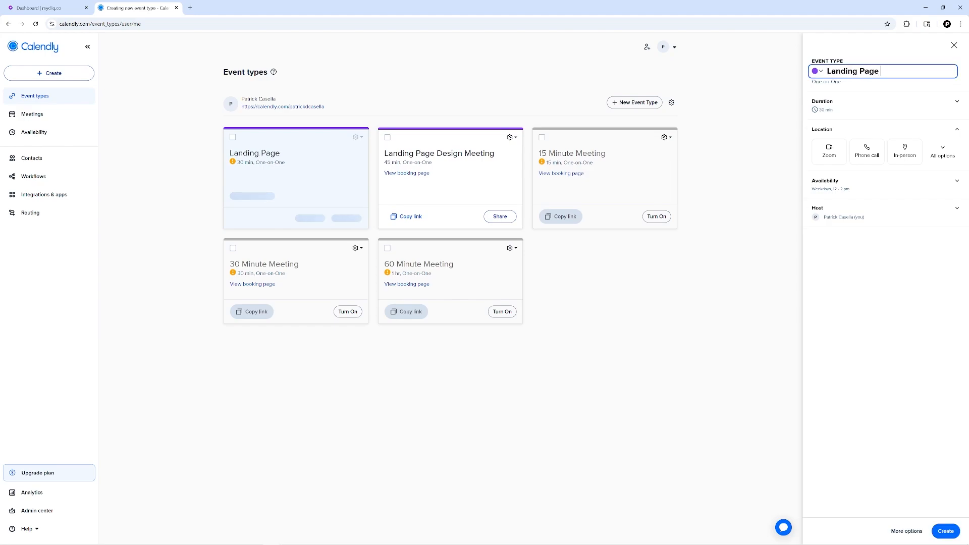
{"action": "type", "text": "Consultation"}
{"action": "left_click", "coordinate": [946, 531]}
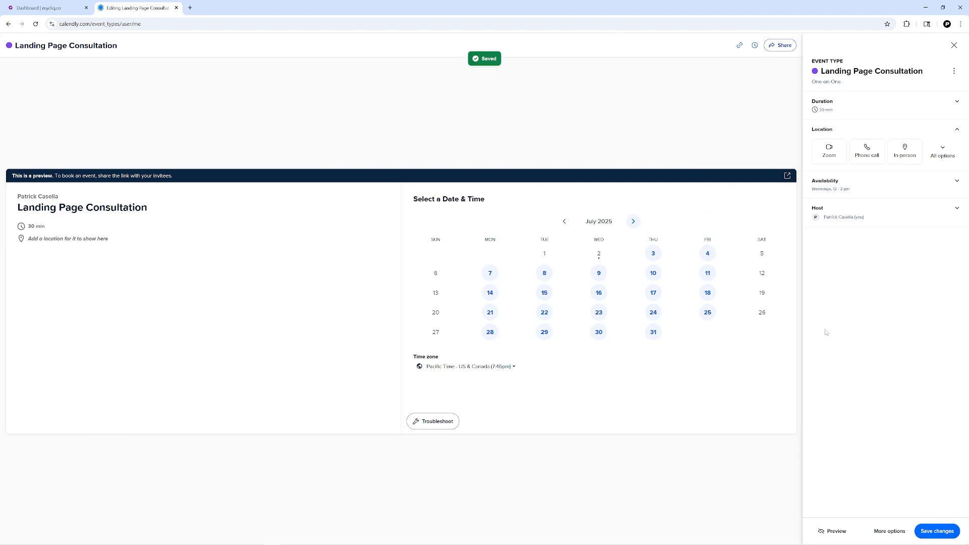
{"action": "left_click", "coordinate": [740, 45]}
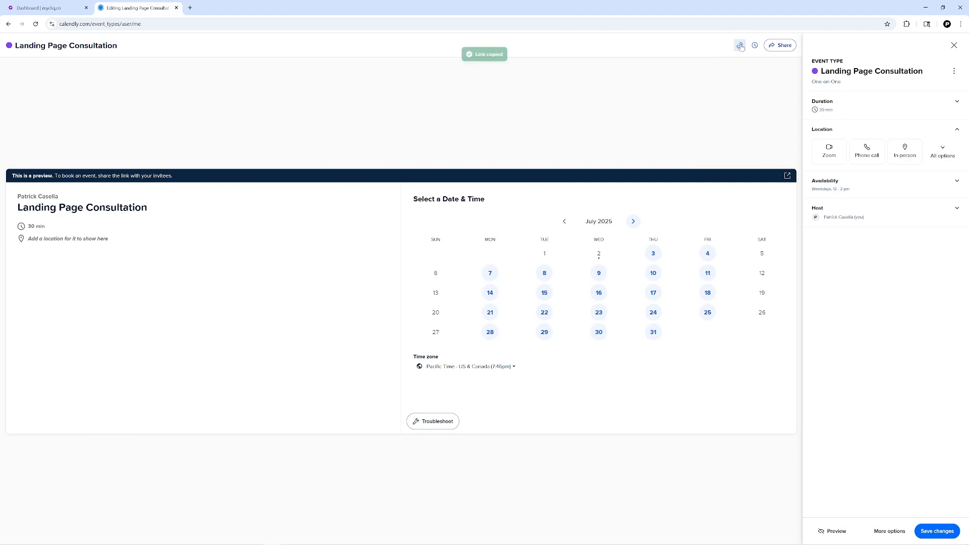
Set the After Purchase URL to the copied Calendly link, update the service, and go back to the dashboard
{"action": "left_click", "coordinate": [43, 8]}
{"action": "left_click", "coordinate": [439, 277]}
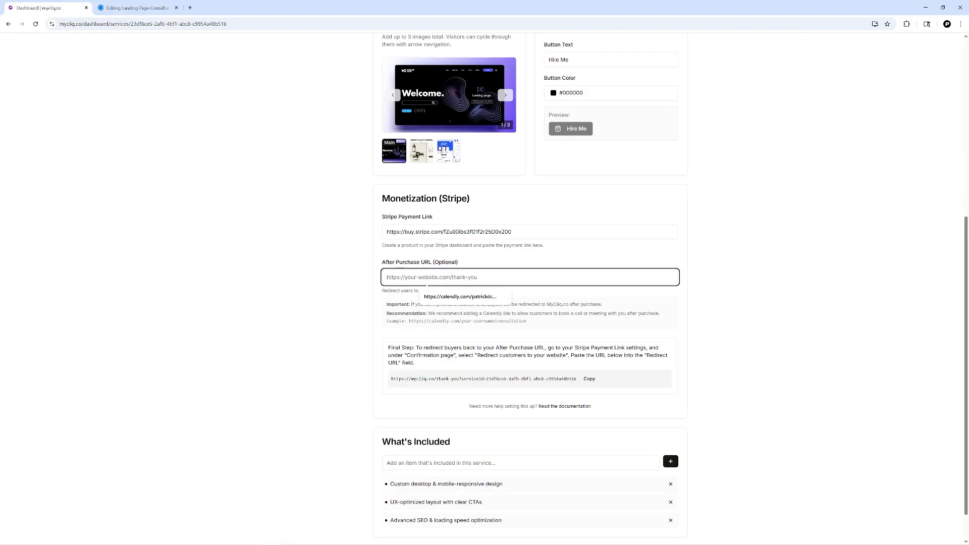
{"action": "key", "text": "ctrl+v"}
{"action": "left_click_drag", "start_coordinate": [386, 262], "coordinate": [465, 264]}
{"action": "left_click", "coordinate": [467, 263]}
{"action": "scroll", "coordinate": [333, 225], "scroll_direction": "up", "scroll_amount": 1}
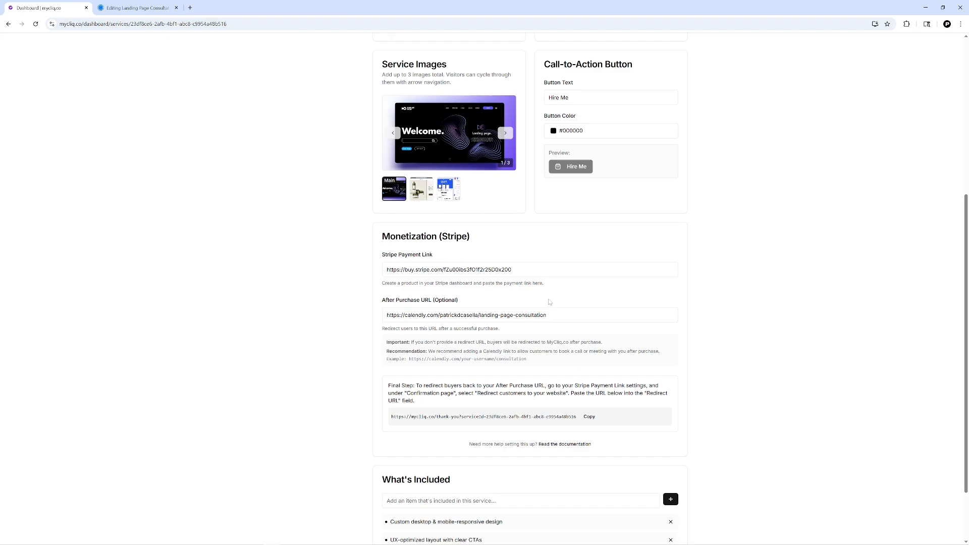
{"action": "scroll", "coordinate": [771, 382], "scroll_direction": "down", "scroll_amount": 2}
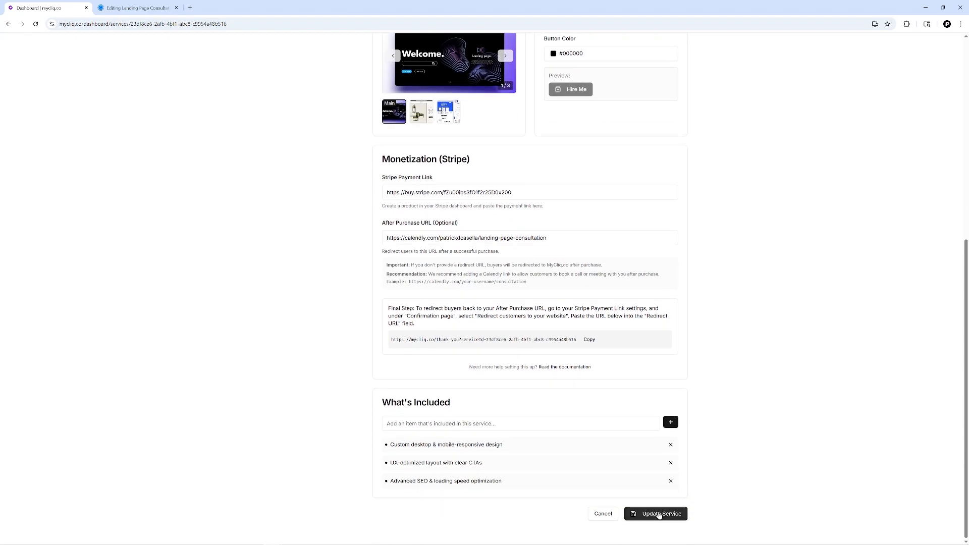
{"action": "left_click", "coordinate": [658, 514]}
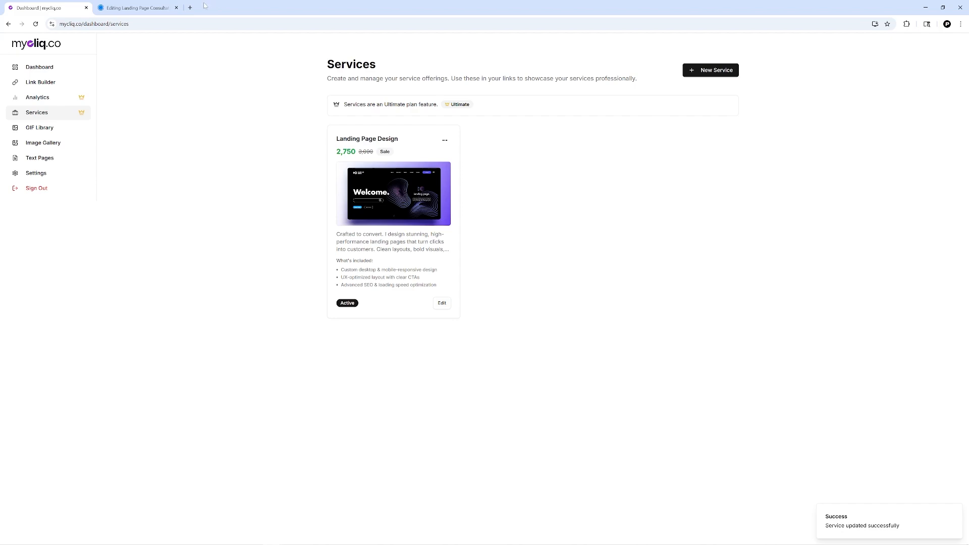
{"action": "left_click", "coordinate": [27, 70]}
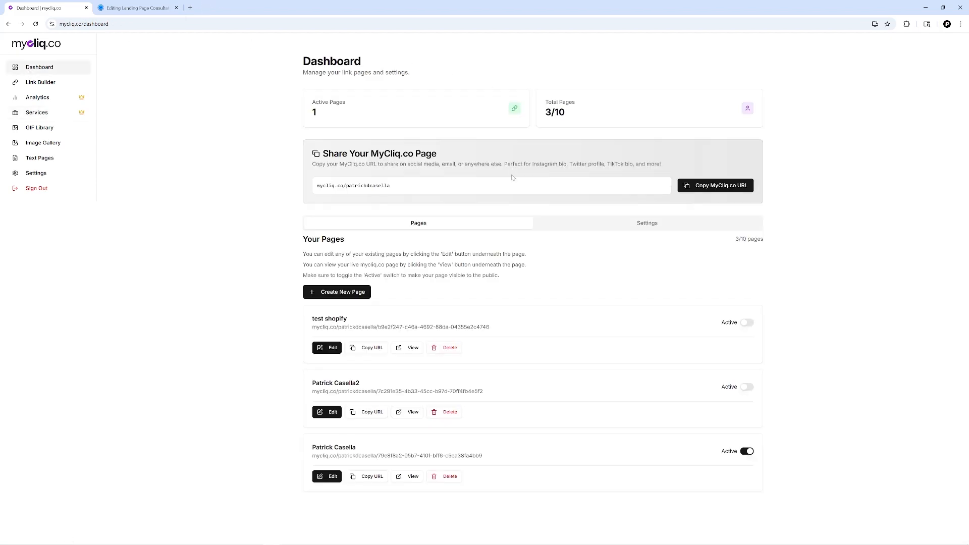
View the live Hire Me page, browse the gallery, and begin entering the buyer's name at checkout
{"action": "left_click", "coordinate": [410, 477]}
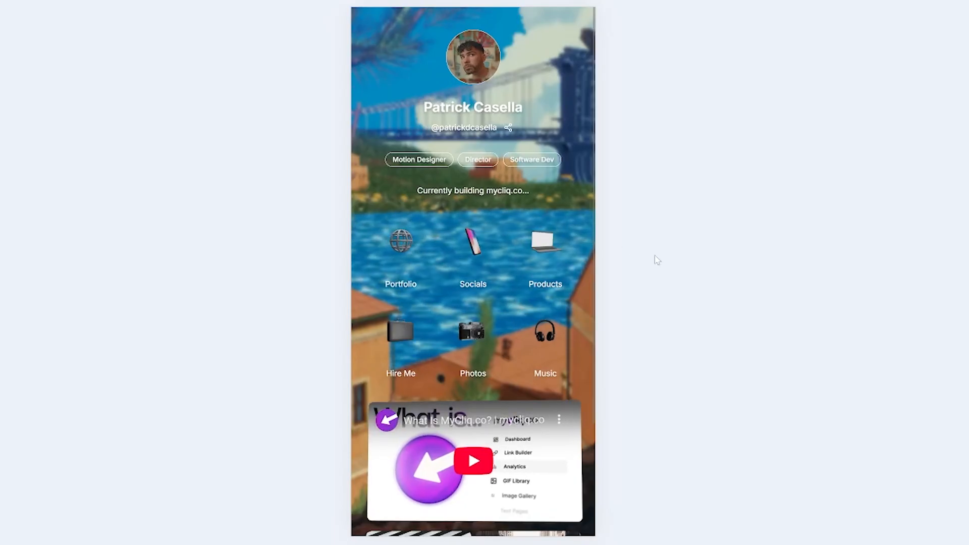
{"action": "left_click", "coordinate": [410, 335]}
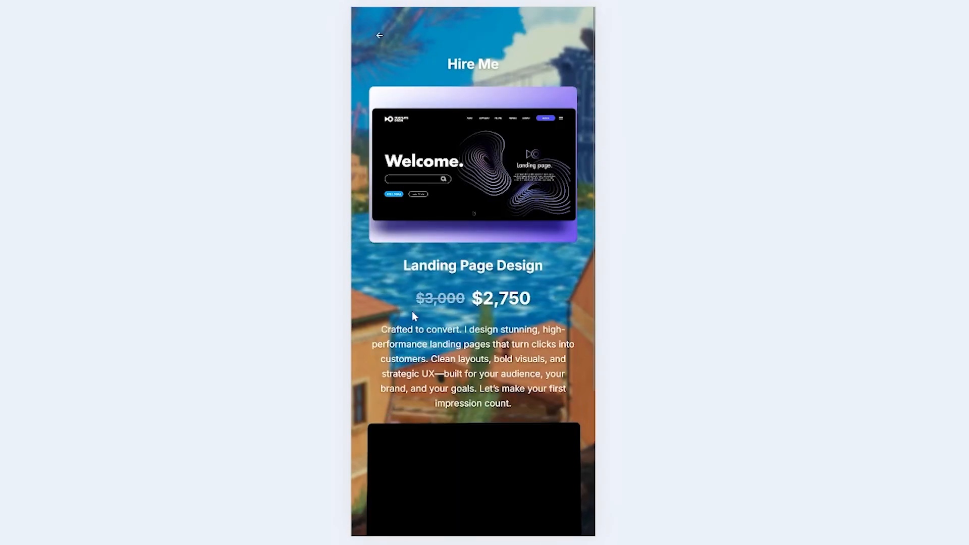
{"action": "left_click", "coordinate": [536, 261]}
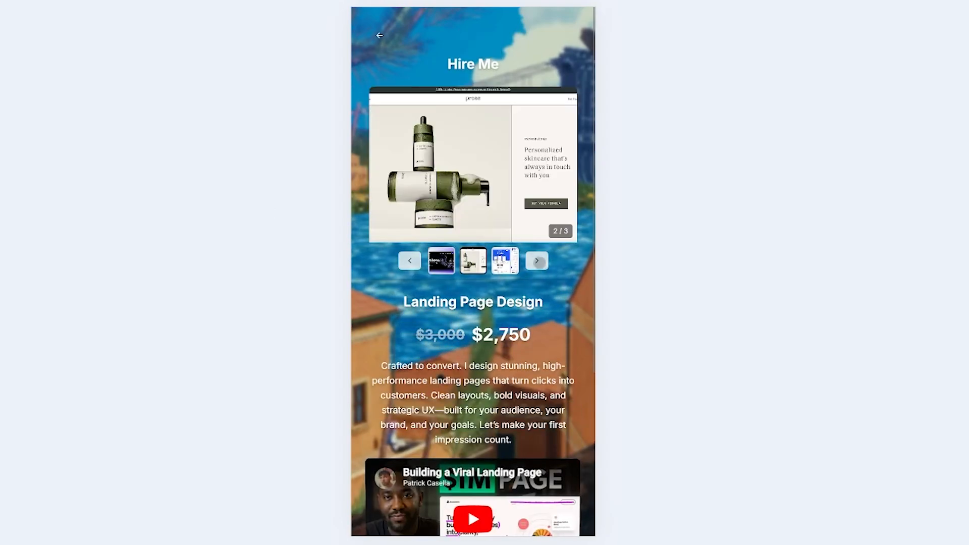
{"action": "left_click", "coordinate": [536, 261]}
{"action": "scroll", "coordinate": [552, 280], "scroll_direction": "down", "scroll_amount": 2}
{"action": "scroll", "coordinate": [553, 280], "scroll_direction": "down", "scroll_amount": 3}
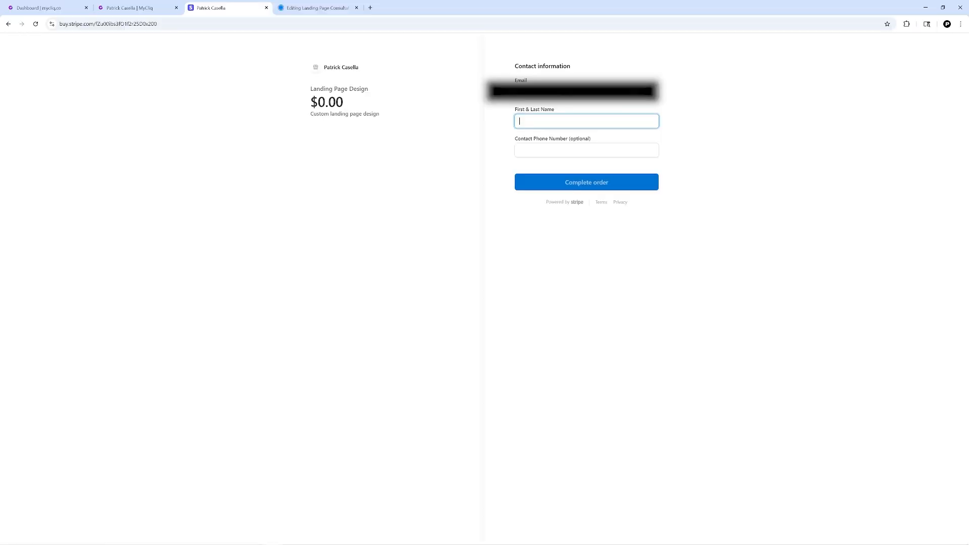
Enter the buyer's phone number and complete the $0.00 Stripe order
{"action": "key", "text": "Tab"}
{"action": "type", "text": "22222222"}
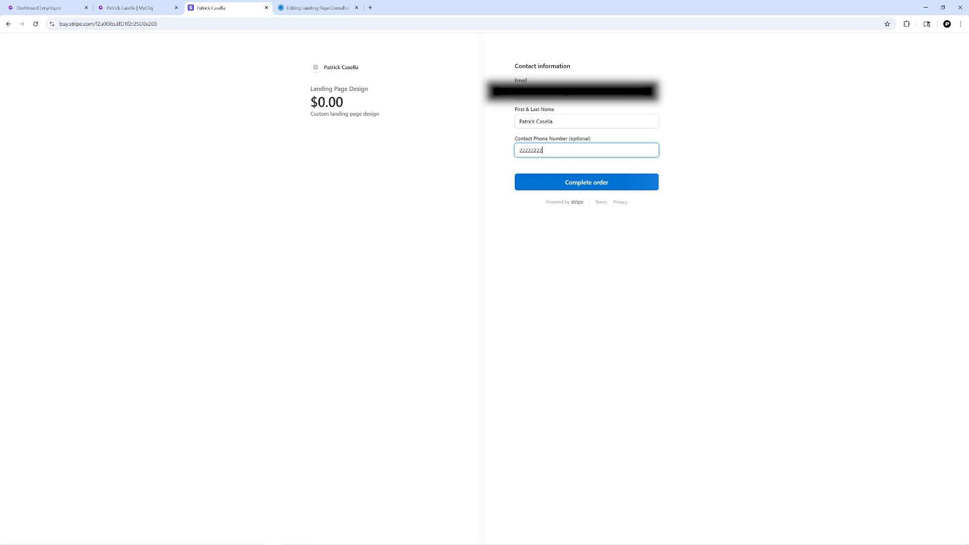
{"action": "left_click", "coordinate": [561, 181]}
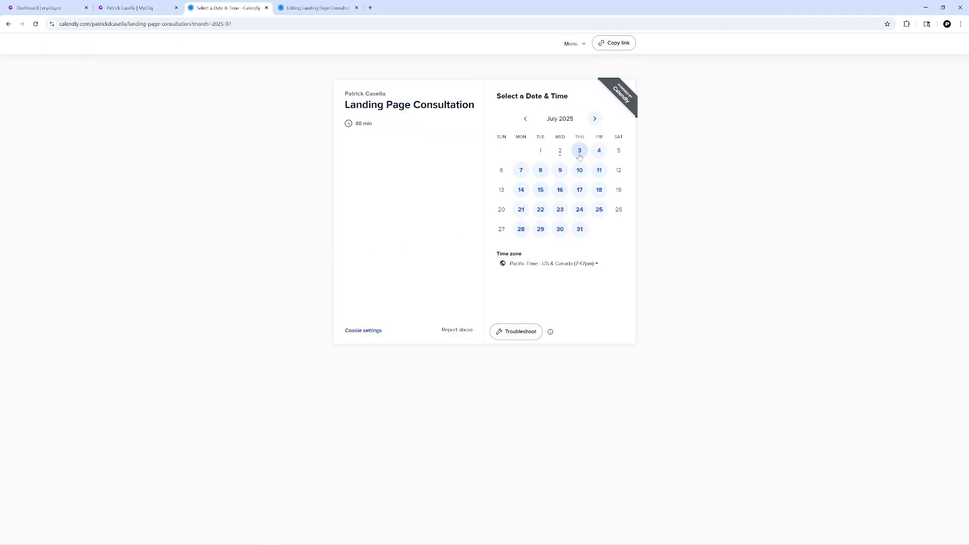
Book the Landing Page Consultation for 12:00pm on Tuesday, July 8, 2025
{"action": "left_click", "coordinate": [541, 170]}
{"action": "left_click", "coordinate": [619, 146]}
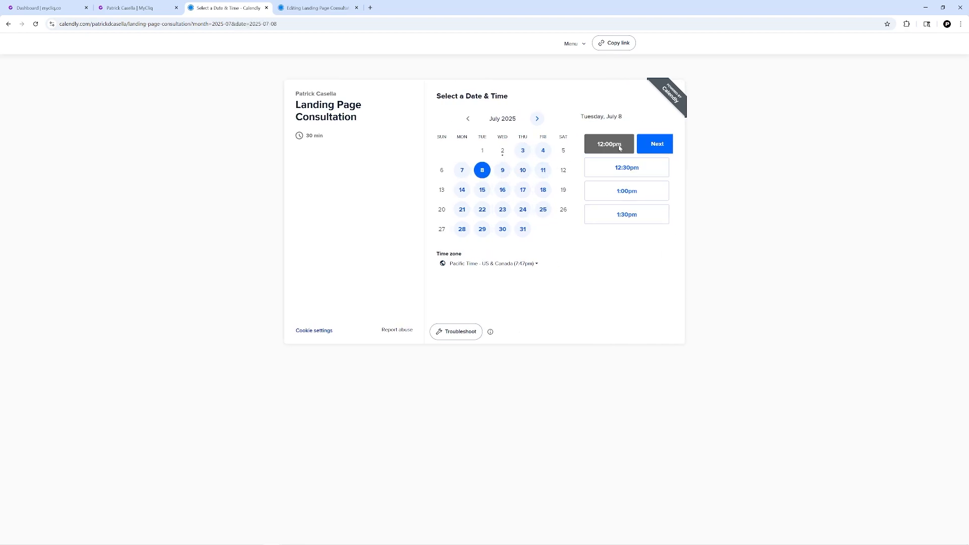
{"action": "left_click", "coordinate": [650, 146]}
{"action": "left_click", "coordinate": [500, 119]}
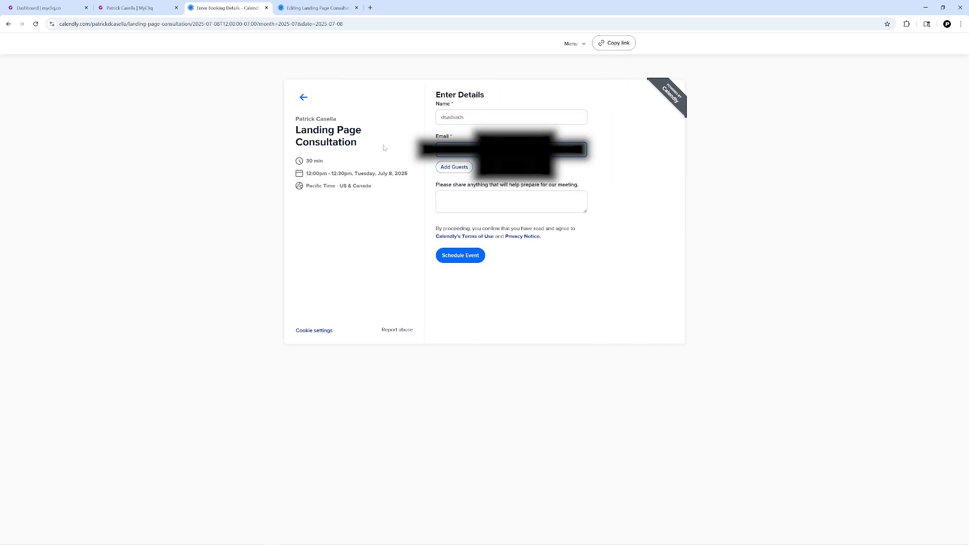
{"action": "left_click", "coordinate": [454, 251]}
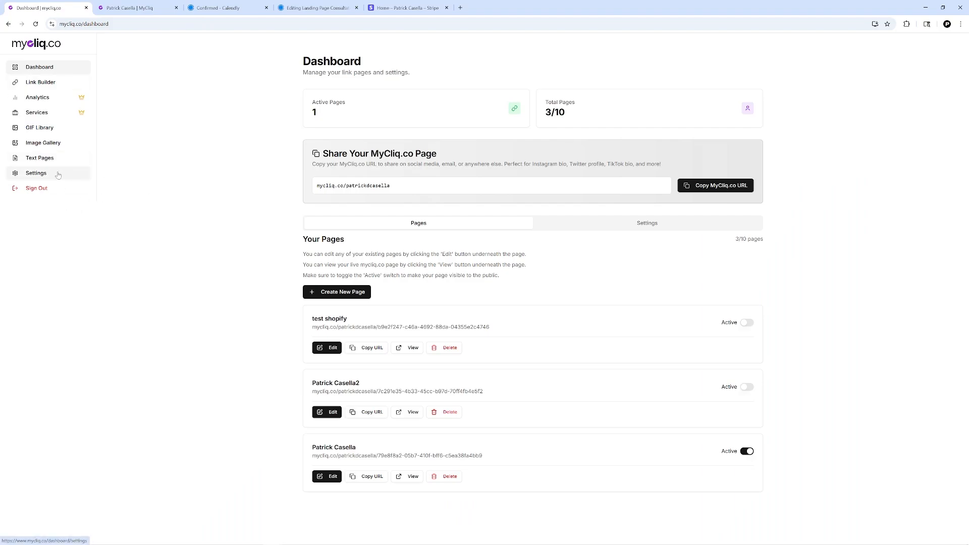
Open the connected Stripe dashboard from the Stripe Connect section of MyCliq settings
{"action": "left_click", "coordinate": [35, 173]}
{"action": "scroll", "coordinate": [465, 230], "scroll_direction": "down", "scroll_amount": 5}
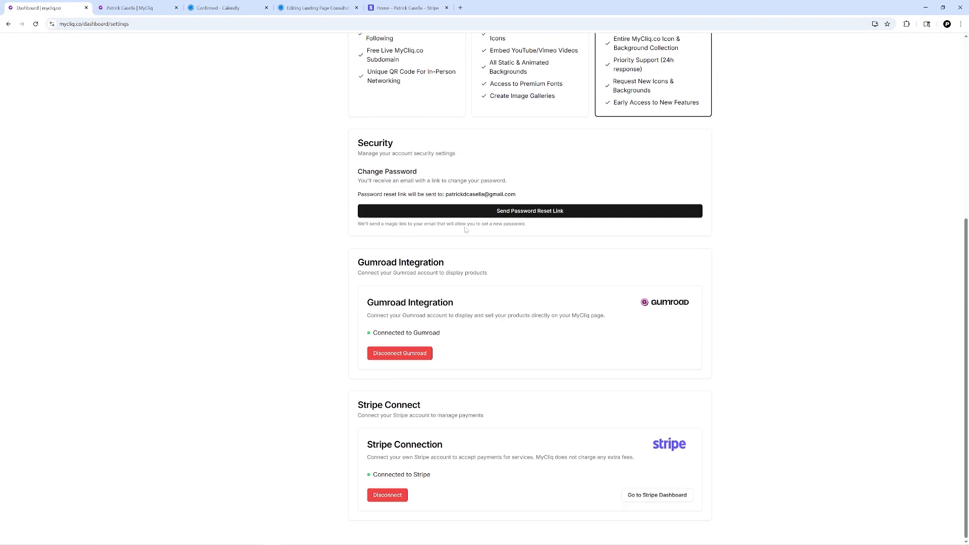
{"action": "left_click", "coordinate": [651, 498]}
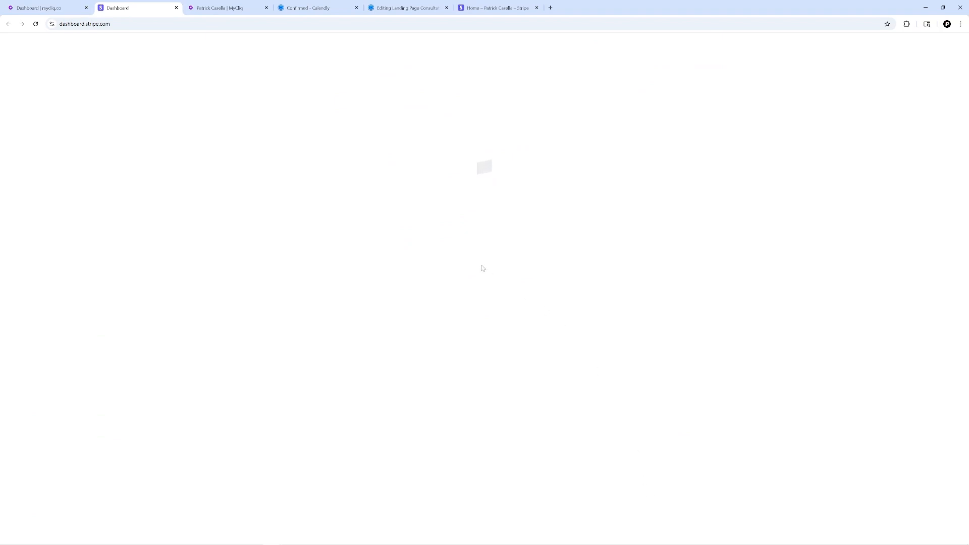